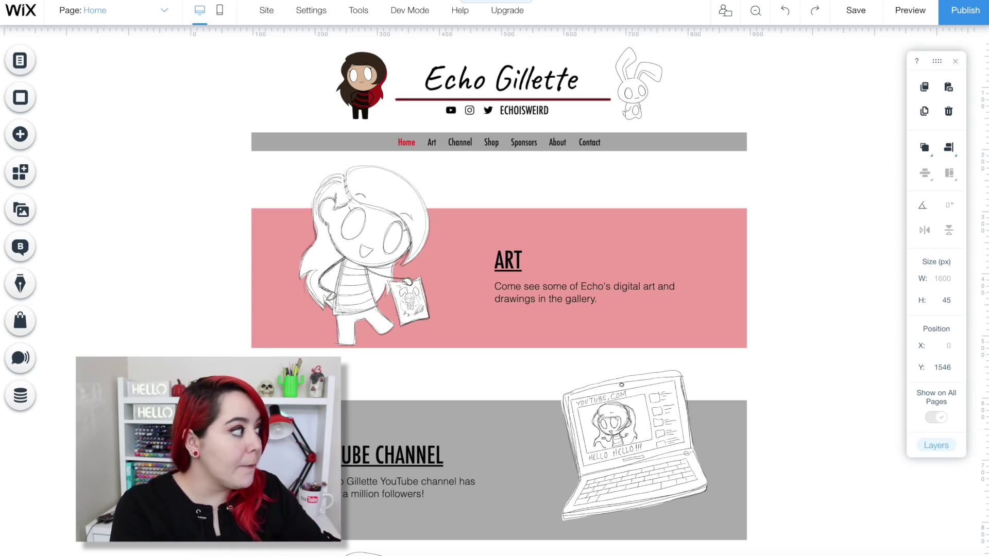
Check the Page dropdown's list of site pages, then bring up the Site menu
{"action": "left_click", "coordinate": [164, 14]}
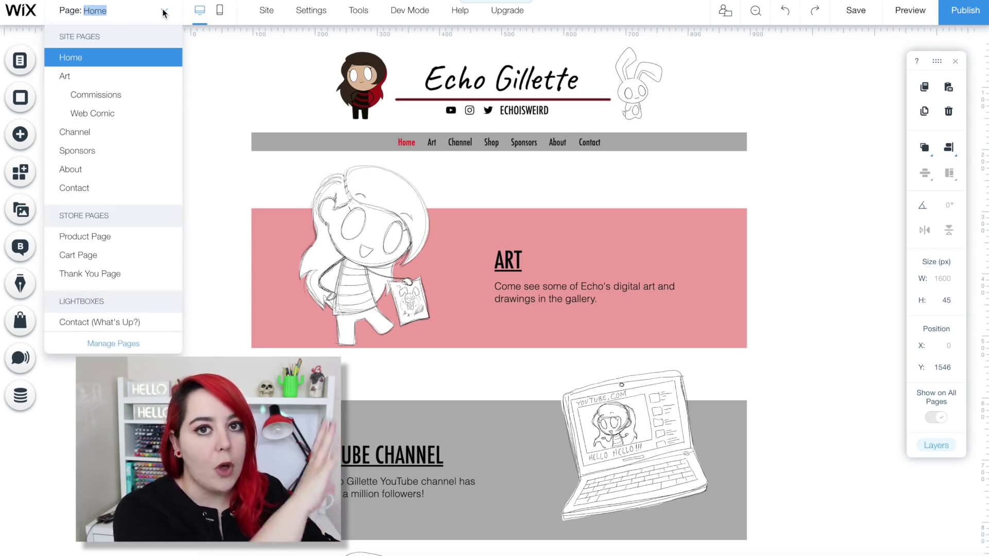
{"action": "left_click", "coordinate": [163, 14]}
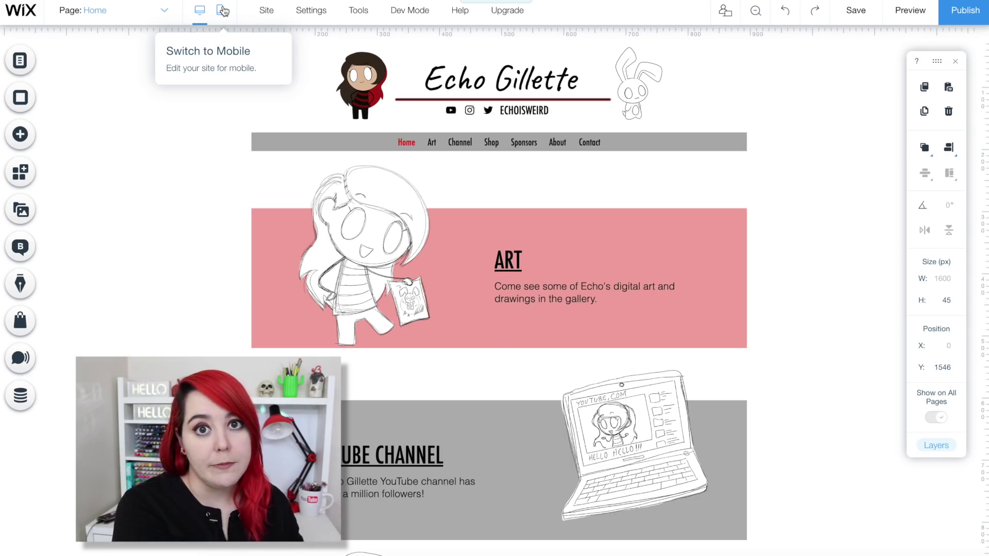
{"action": "mouse_move", "coordinate": [277, 13]}
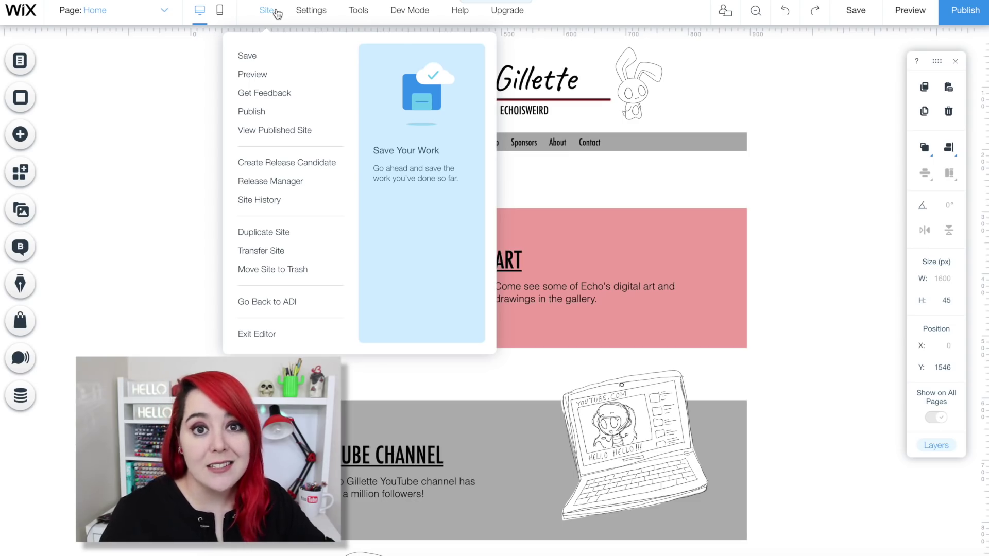
{"action": "mouse_move", "coordinate": [328, 15]}
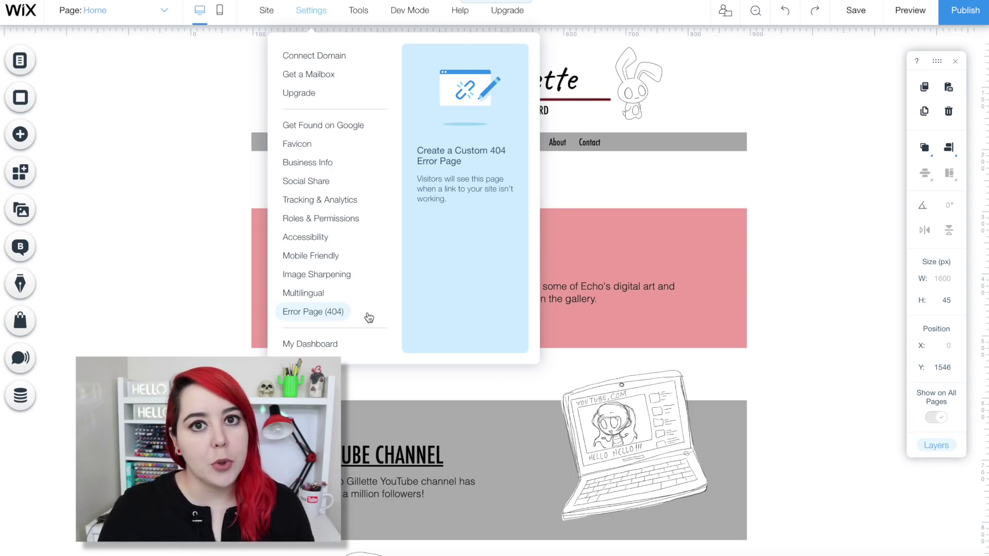
{"action": "mouse_move", "coordinate": [370, 16]}
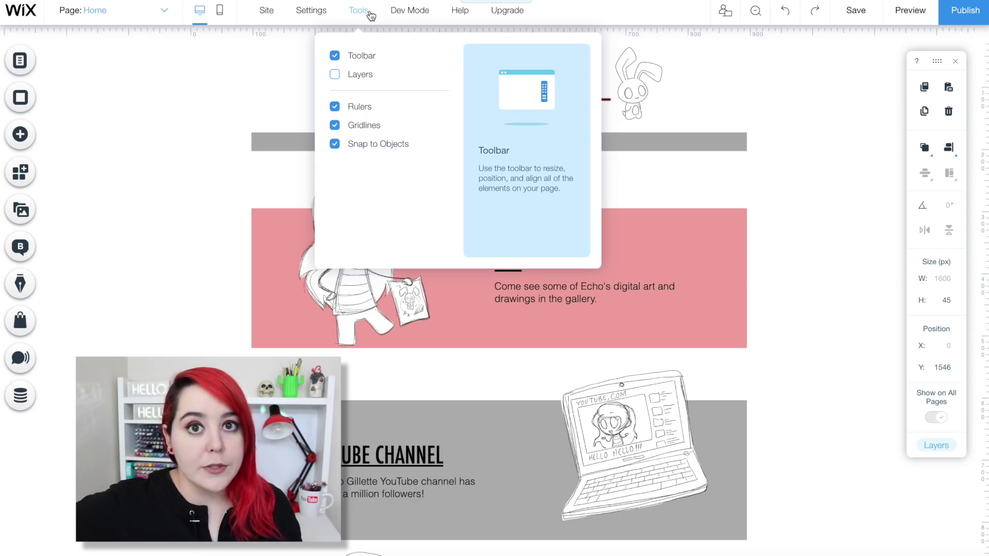
{"action": "left_click", "coordinate": [955, 61]}
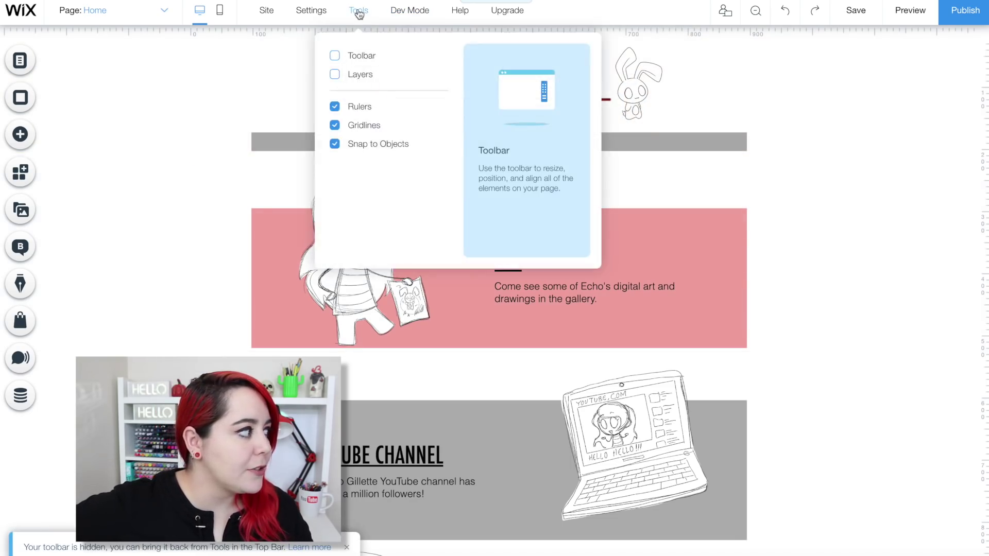
Restore the size-and-position toolbar and show the Dev Mode overview panel
{"action": "left_click", "coordinate": [335, 57]}
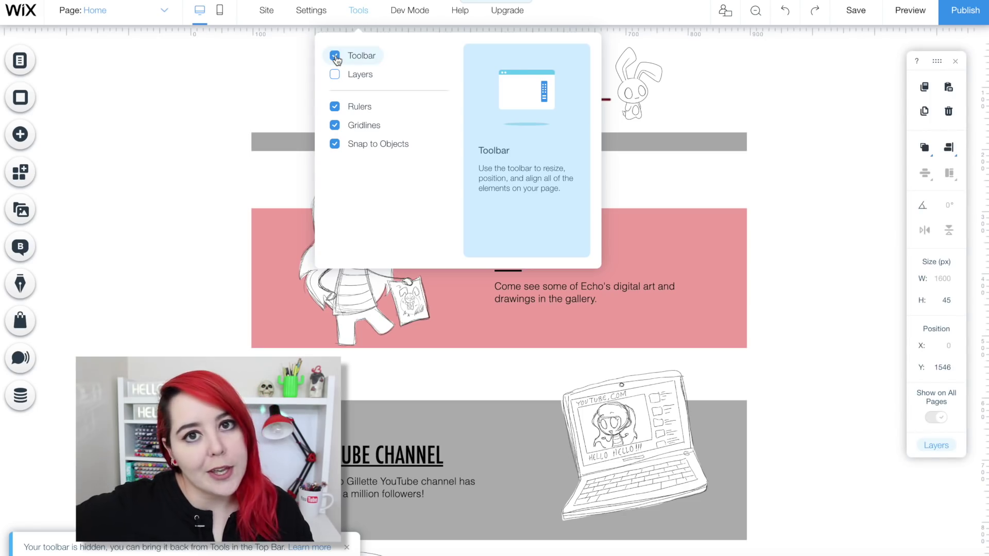
{"action": "mouse_move", "coordinate": [432, 16]}
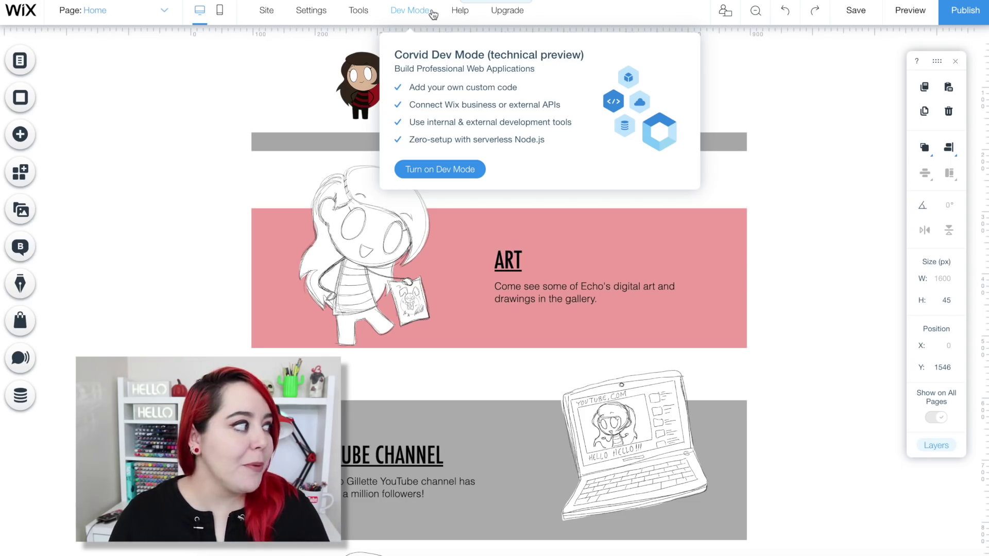
Look through the Help and Upgrade menus, ending on the Hire a Partner panel
{"action": "mouse_move", "coordinate": [470, 14]}
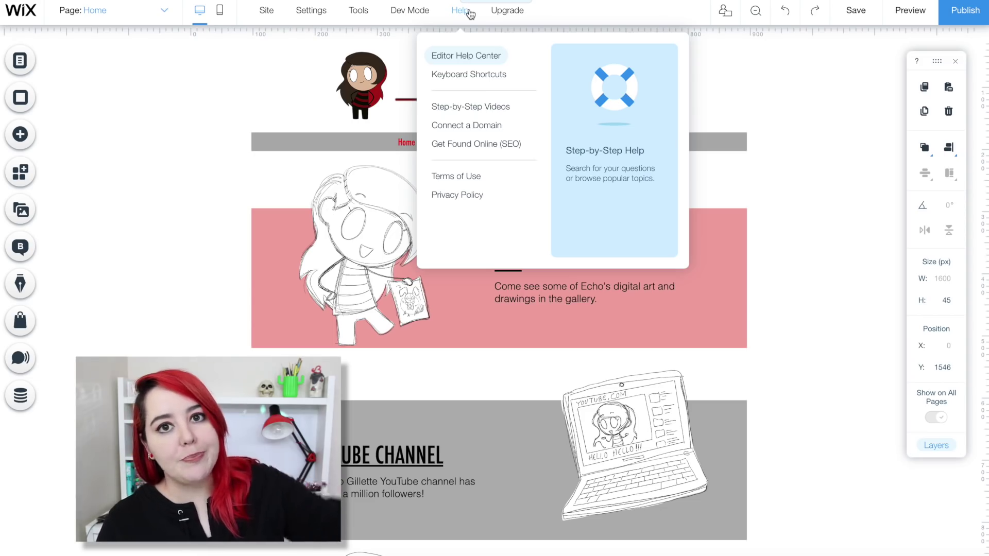
{"action": "mouse_move", "coordinate": [522, 18]}
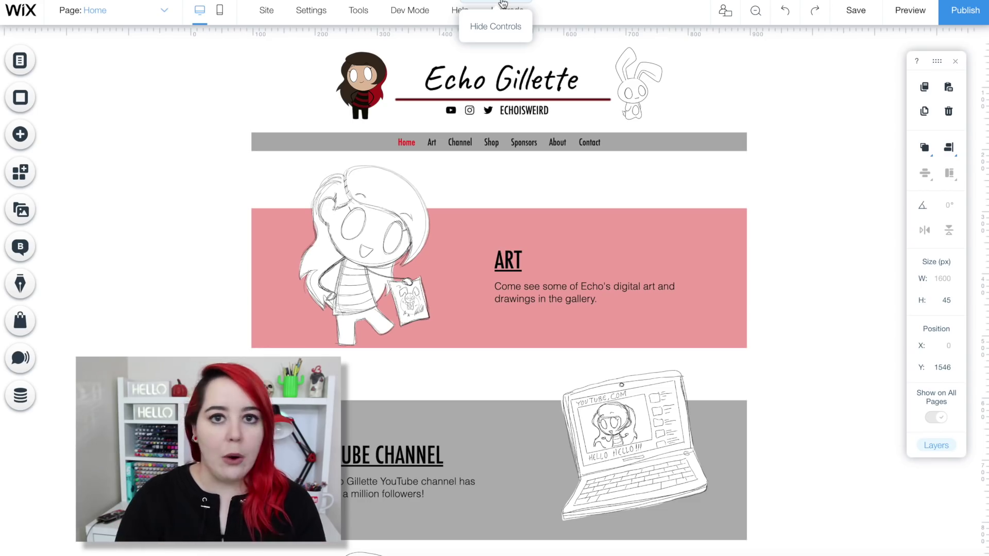
{"action": "mouse_move", "coordinate": [725, 13]}
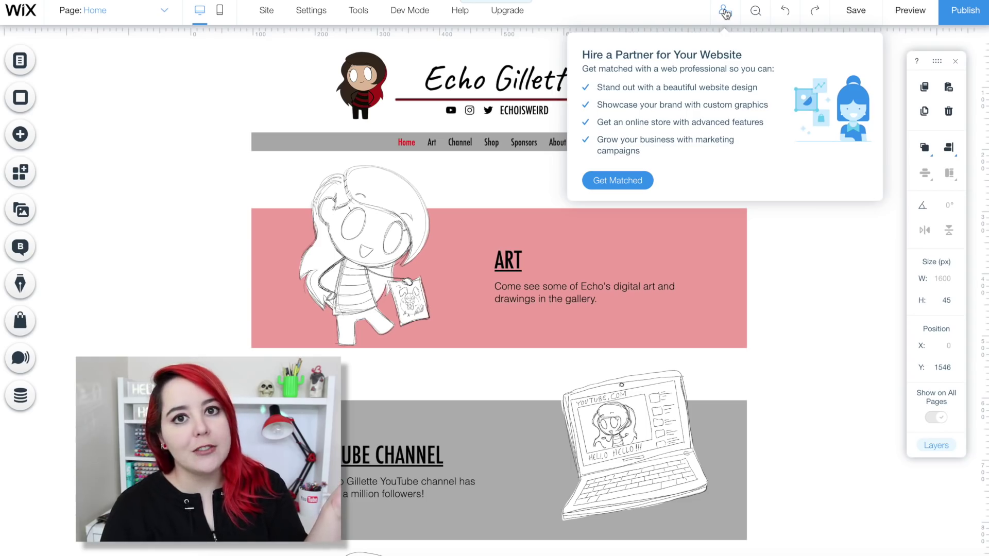
{"action": "left_click", "coordinate": [755, 13]}
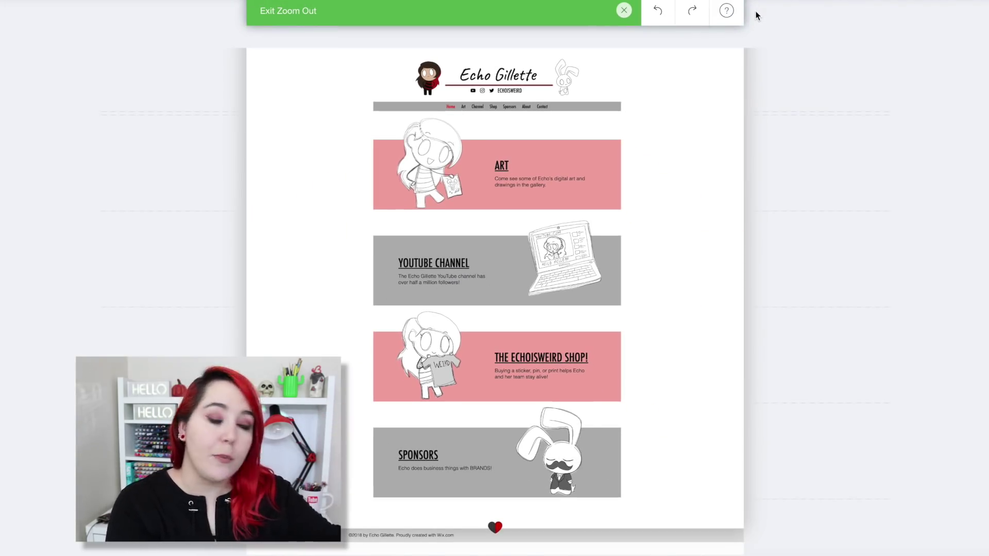
{"action": "left_click", "coordinate": [756, 16]}
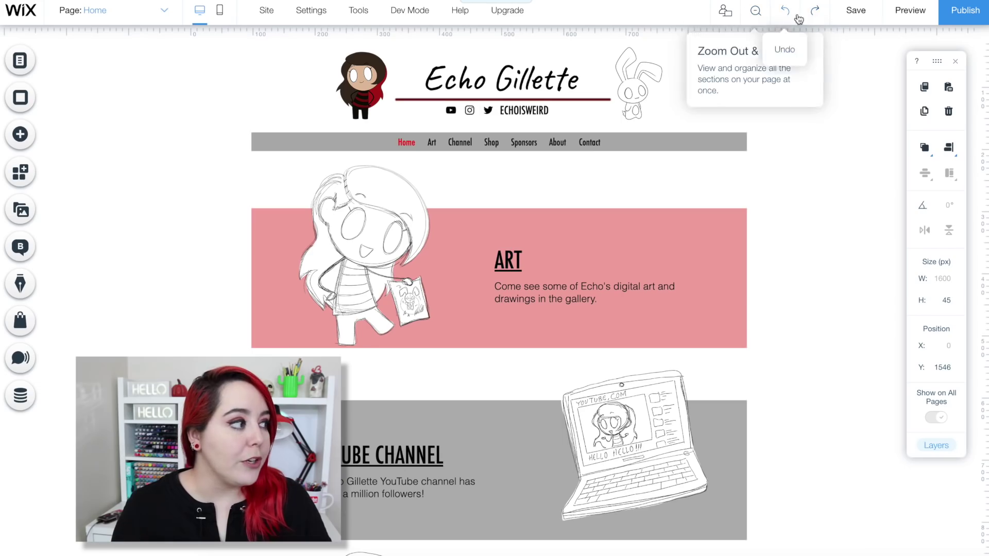
{"action": "mouse_move", "coordinate": [848, 16]}
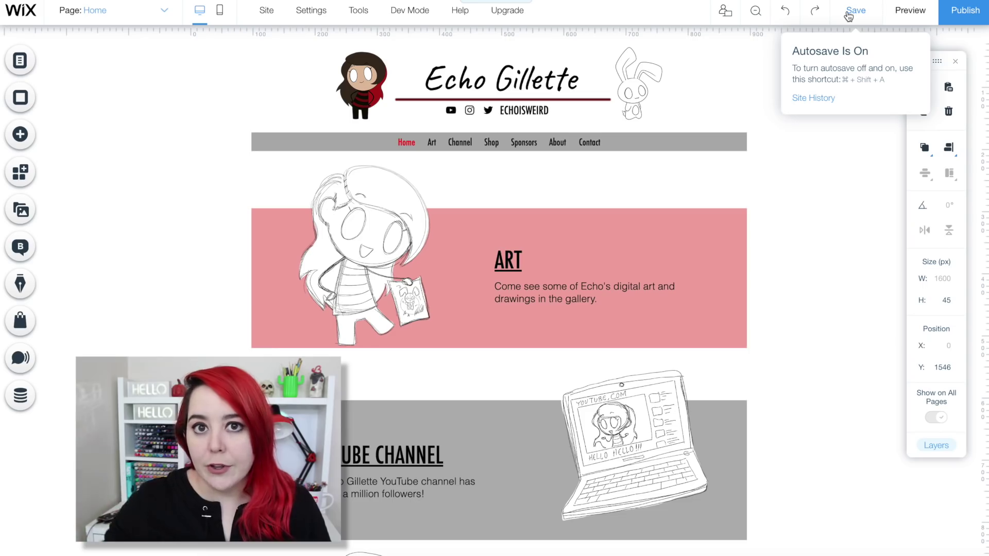
{"action": "mouse_move", "coordinate": [909, 15]}
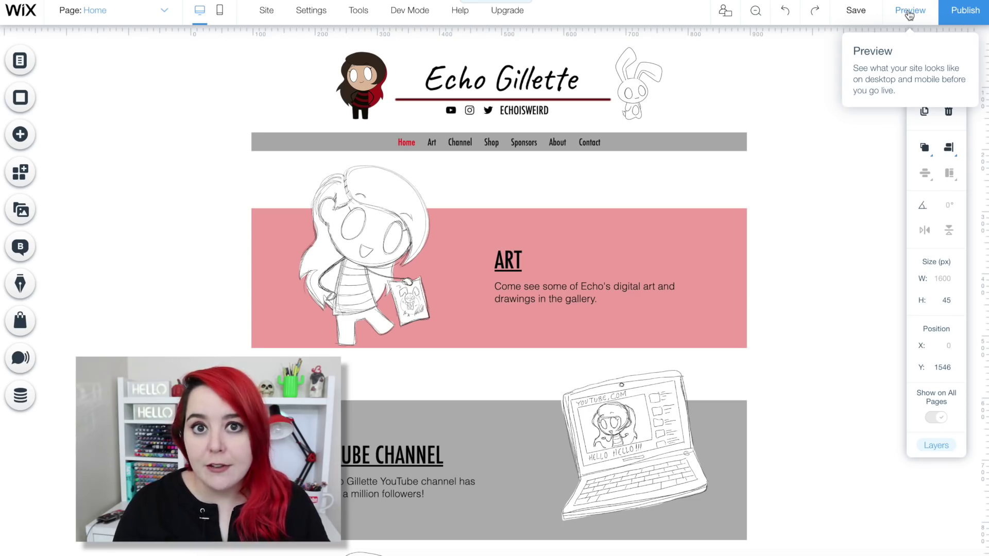
{"action": "mouse_move", "coordinate": [961, 17]}
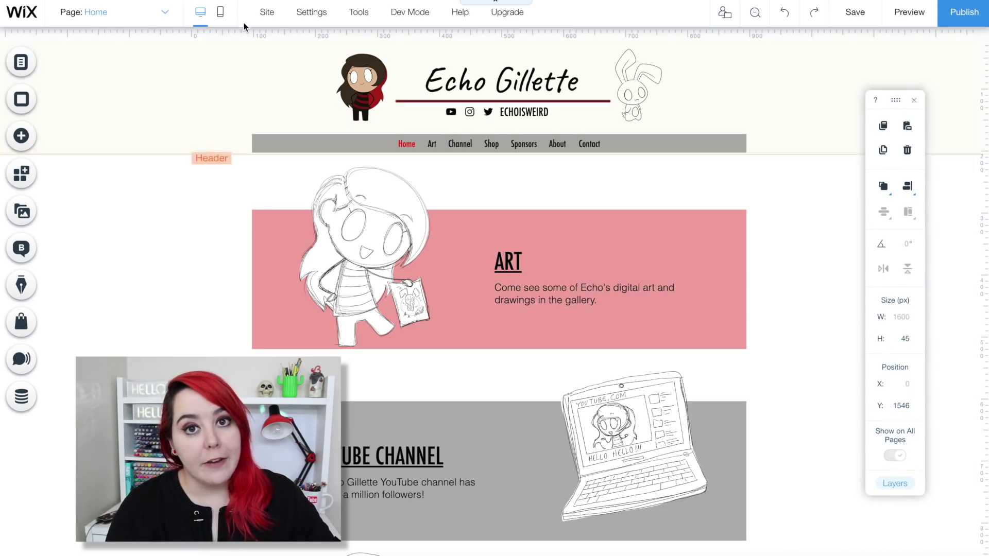
Move the floating toolbar up, read its Help Center guide, then select the pink ART box
{"action": "mouse_move", "coordinate": [355, 12]}
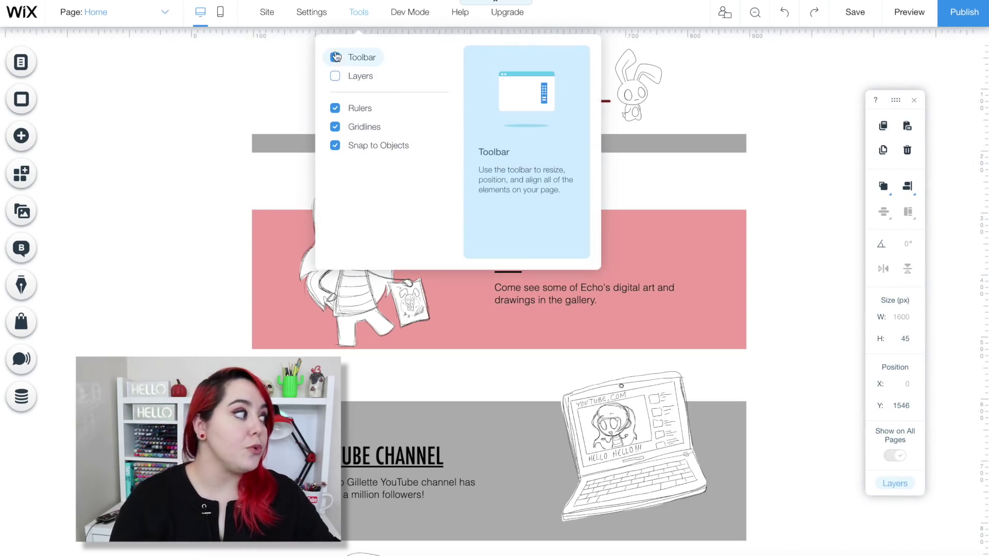
{"action": "left_click_drag", "start_coordinate": [896, 106], "coordinate": [923, 76]}
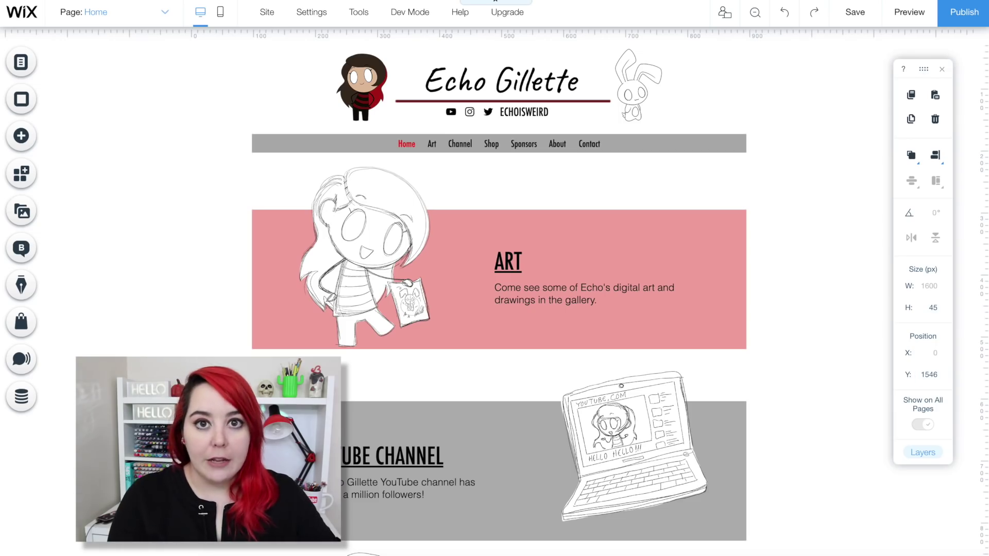
{"action": "left_click", "coordinate": [903, 70]}
{"action": "scroll", "coordinate": [492, 299], "scroll_direction": "down", "scroll_amount": 5}
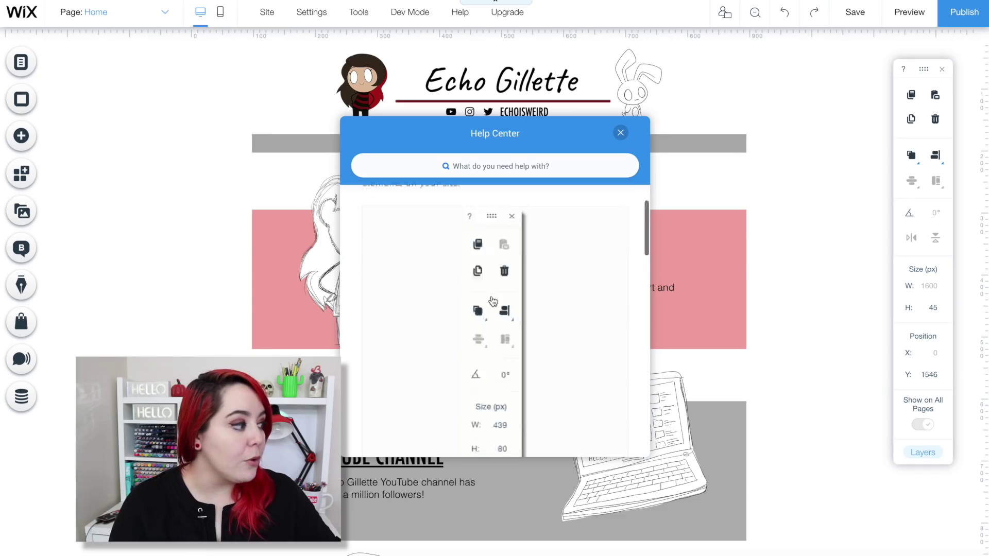
{"action": "scroll", "coordinate": [493, 301], "scroll_direction": "down", "scroll_amount": 10}
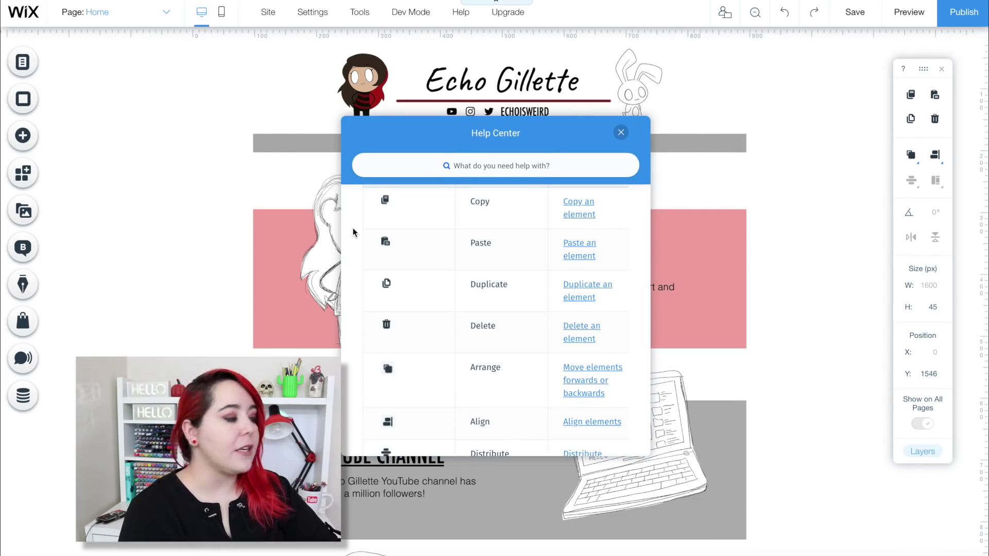
{"action": "scroll", "coordinate": [353, 232], "scroll_direction": "down", "scroll_amount": 5}
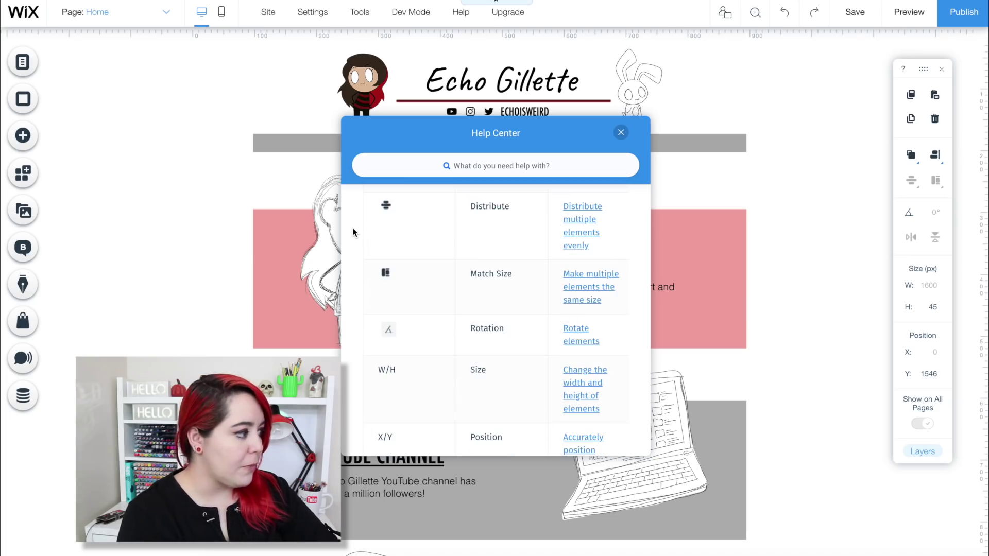
{"action": "scroll", "coordinate": [353, 232], "scroll_direction": "down", "scroll_amount": 4}
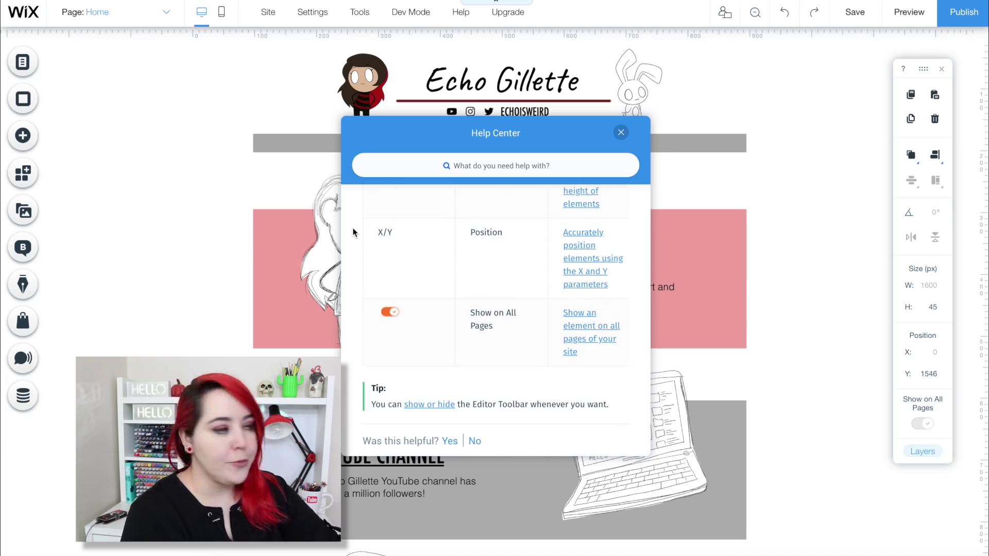
{"action": "scroll", "coordinate": [353, 232], "scroll_direction": "up", "scroll_amount": 10}
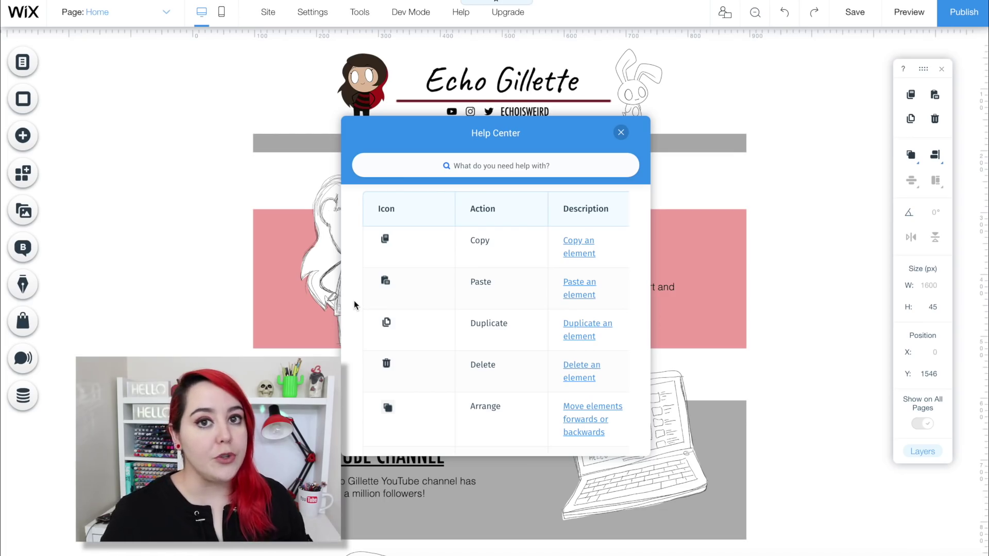
{"action": "left_click", "coordinate": [354, 301]}
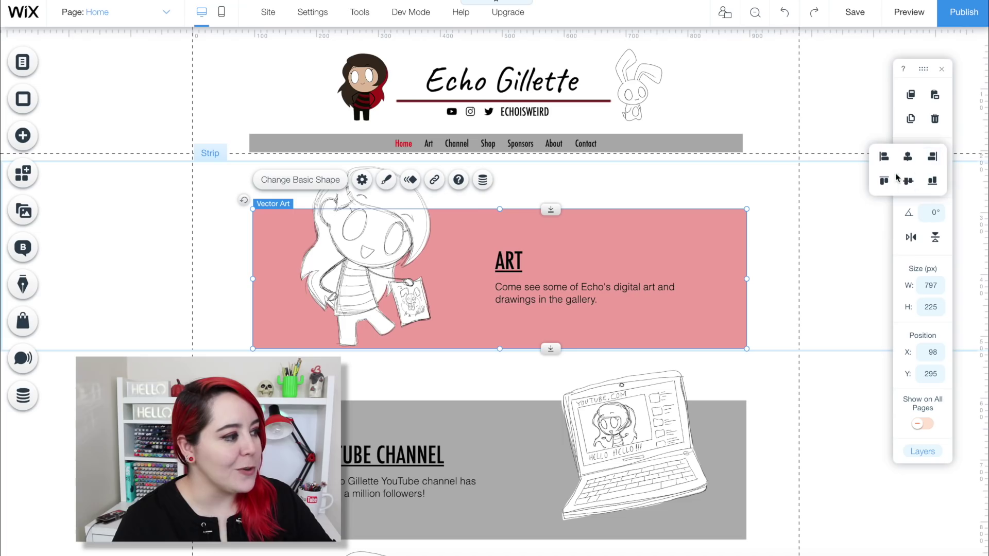
Centre-align the pink ART box with the floating toolbar
{"action": "left_click", "coordinate": [908, 159]}
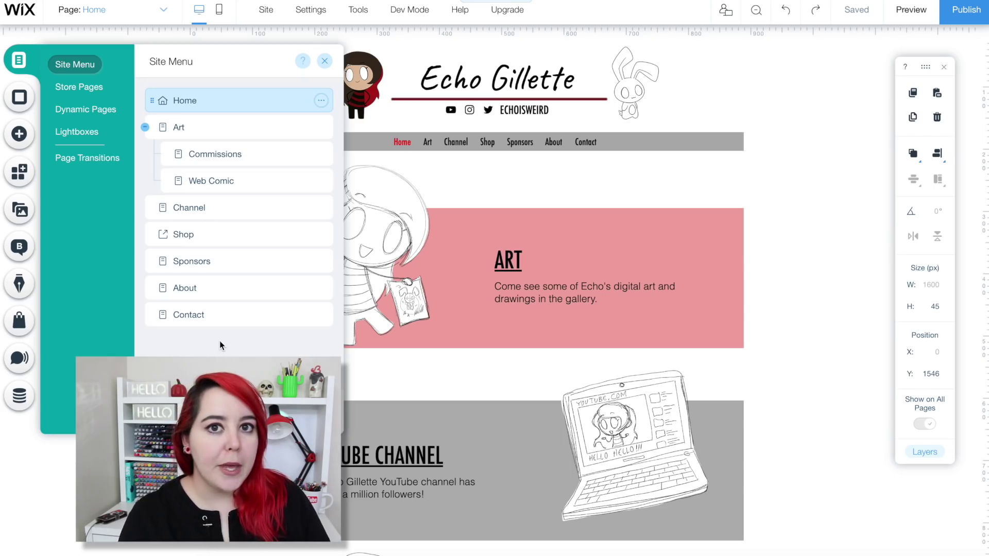
Add a blank page named 'Practice' and close the Site Menu to edit it
{"action": "left_click", "coordinate": [219, 363]}
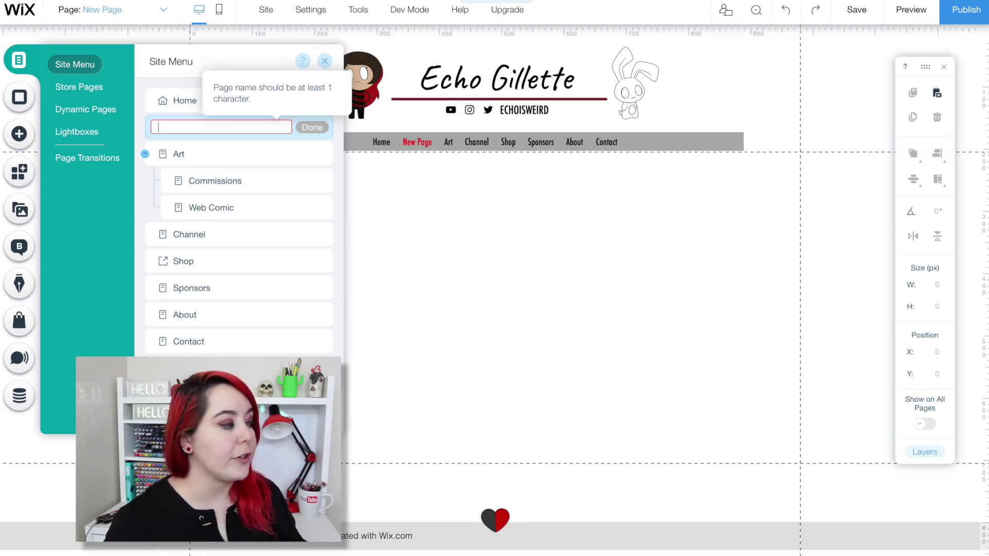
{"action": "type", "text": "Practice"}
{"action": "key", "text": "Return"}
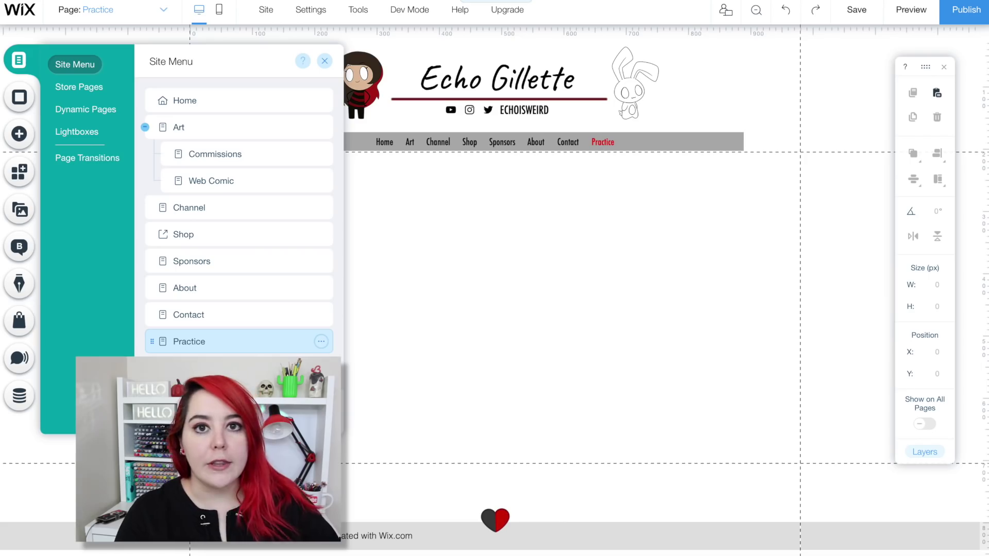
{"action": "left_click", "coordinate": [114, 258]}
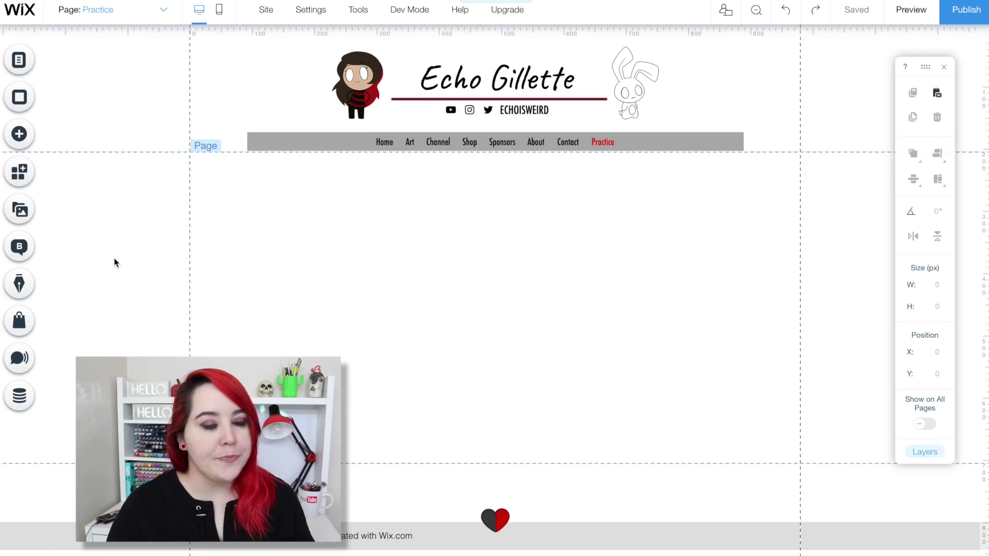
{"action": "left_click", "coordinate": [109, 106]}
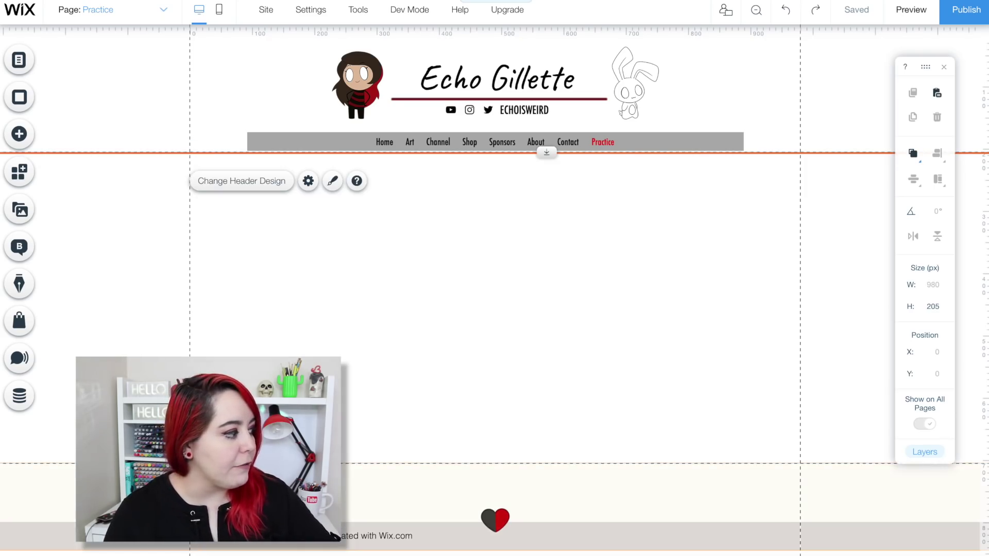
Select the footer and page body, then bring up the Practice page's background choices
{"action": "left_click", "coordinate": [129, 494]}
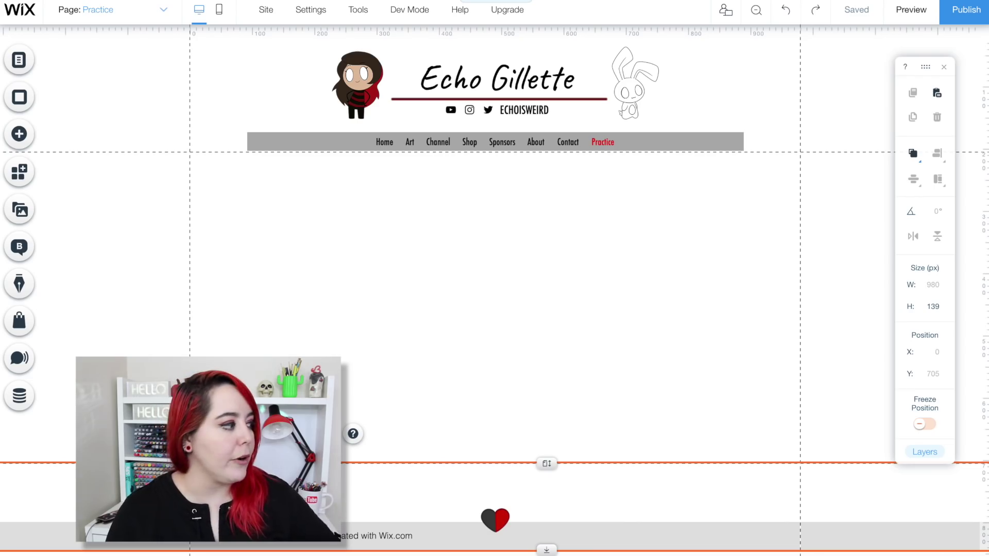
{"action": "left_click", "coordinate": [118, 298]}
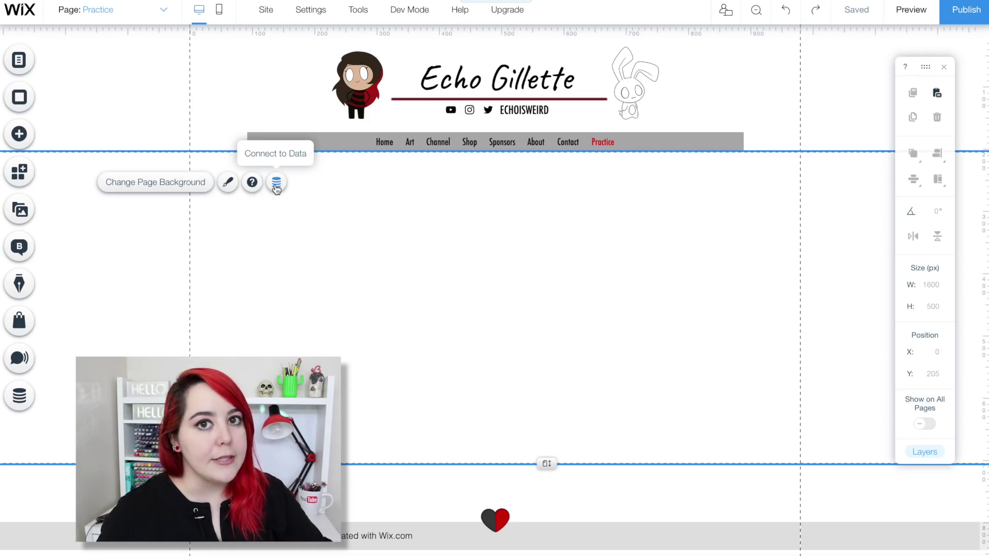
{"action": "left_click", "coordinate": [152, 185]}
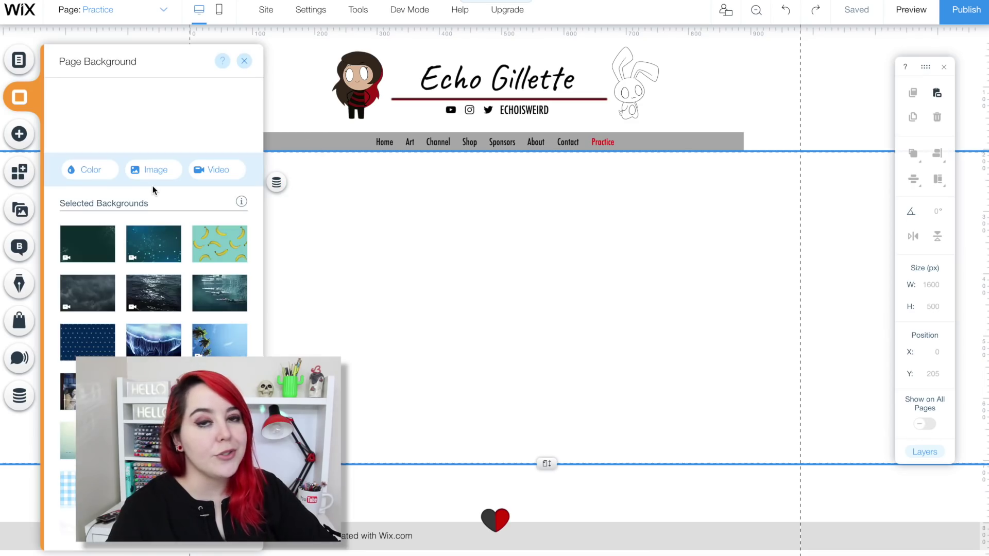
Apply the pineapple pattern as the Practice page background and save the site
{"action": "scroll", "coordinate": [152, 191], "scroll_direction": "down", "scroll_amount": 10}
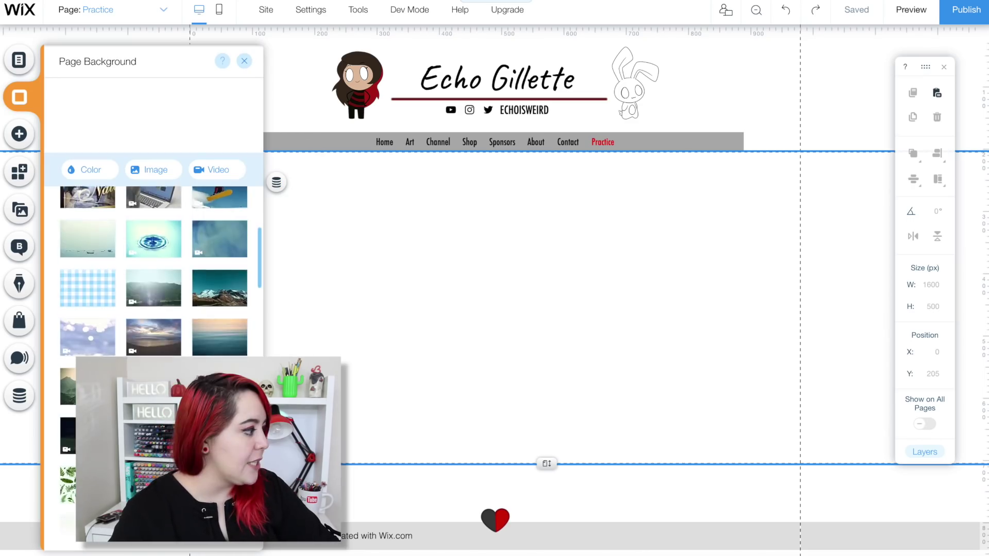
{"action": "scroll", "coordinate": [154, 270], "scroll_direction": "down", "scroll_amount": 10}
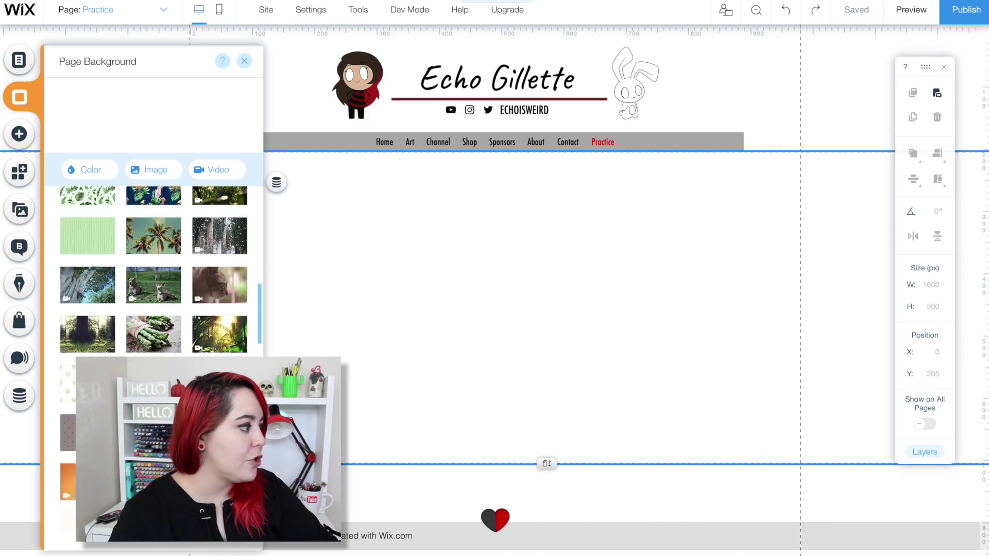
{"action": "scroll", "coordinate": [153, 270], "scroll_direction": "up", "scroll_amount": 10}
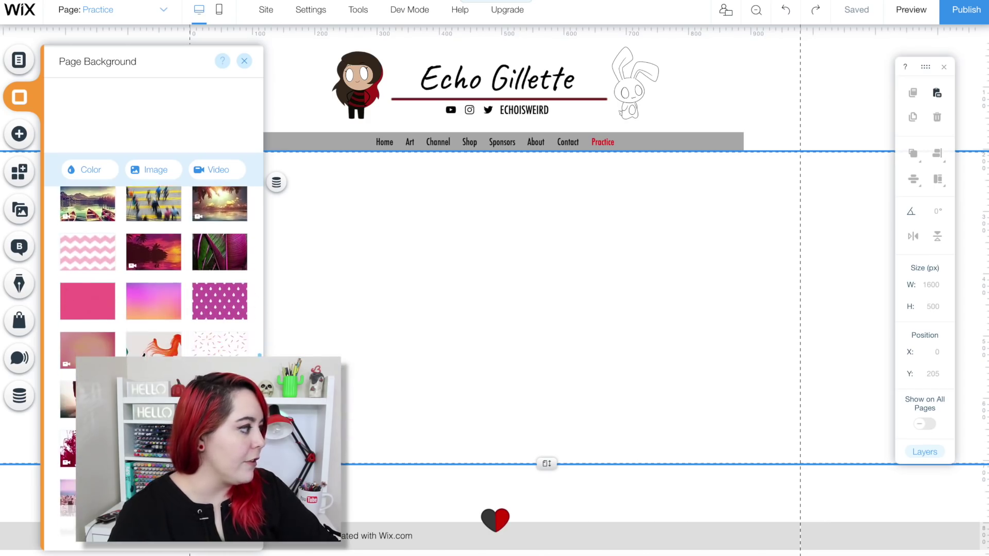
{"action": "left_click", "coordinate": [153, 292]}
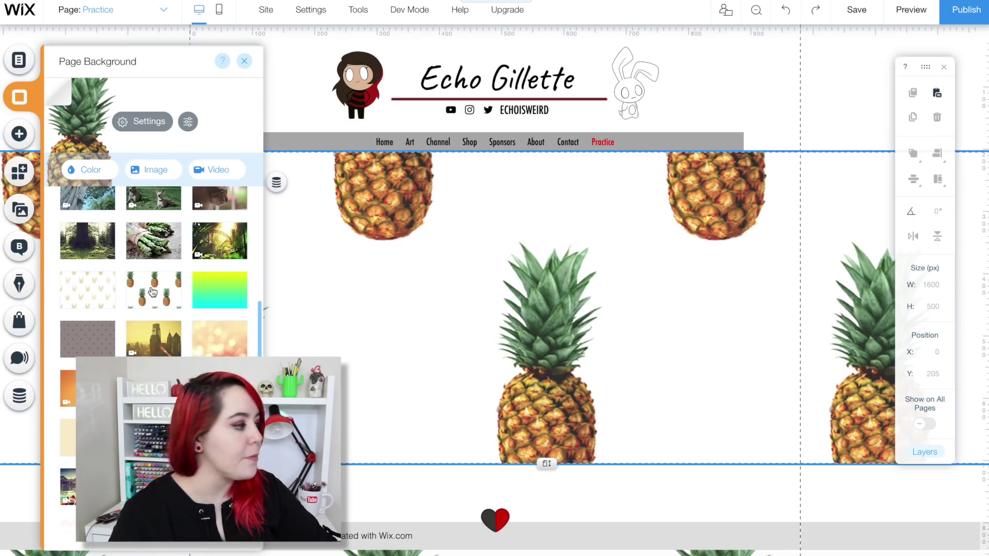
{"action": "left_click", "coordinate": [298, 194]}
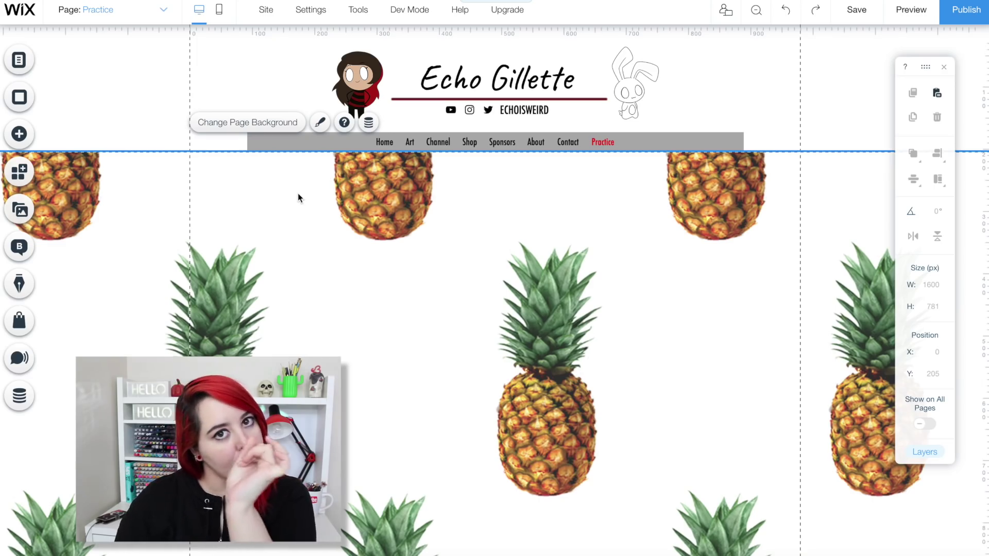
{"action": "key", "text": "ctrl+s"}
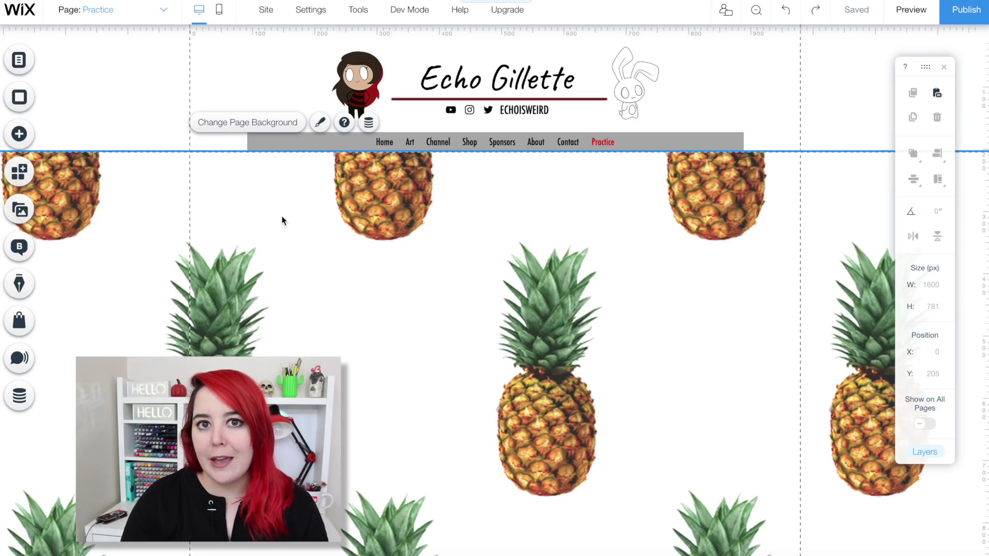
Place 'The JOINT' welcome strip from Add > Strip directly beneath the header
{"action": "left_click", "coordinate": [19, 134]}
{"action": "mouse_move", "coordinate": [66, 225]}
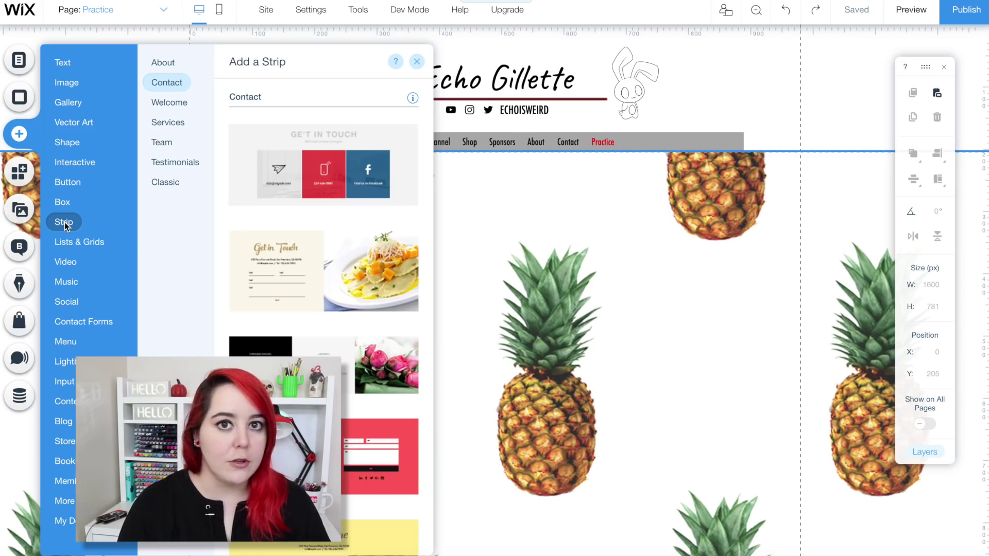
{"action": "scroll", "coordinate": [323, 289], "scroll_direction": "down", "scroll_amount": 10}
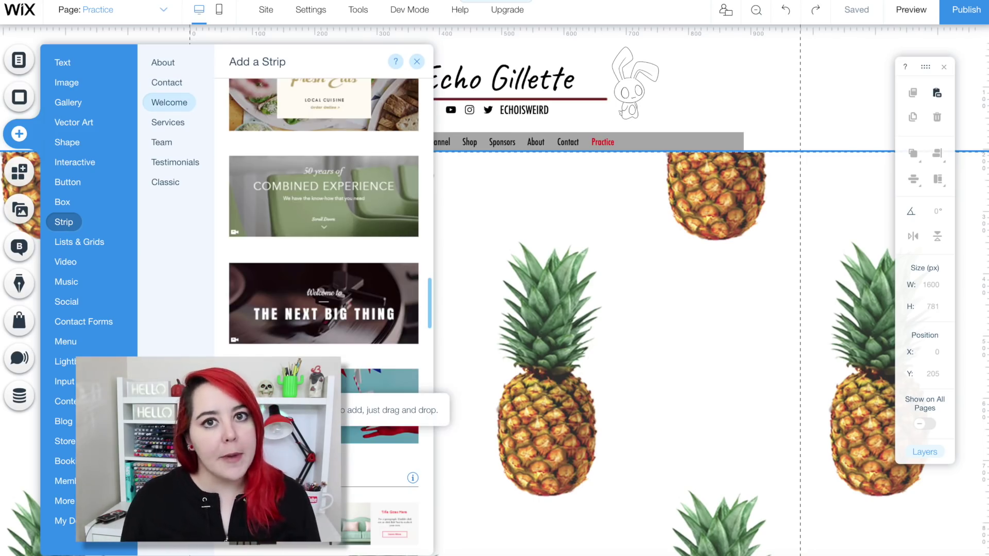
{"action": "left_click_drag", "start_coordinate": [319, 407], "coordinate": [126, 266]}
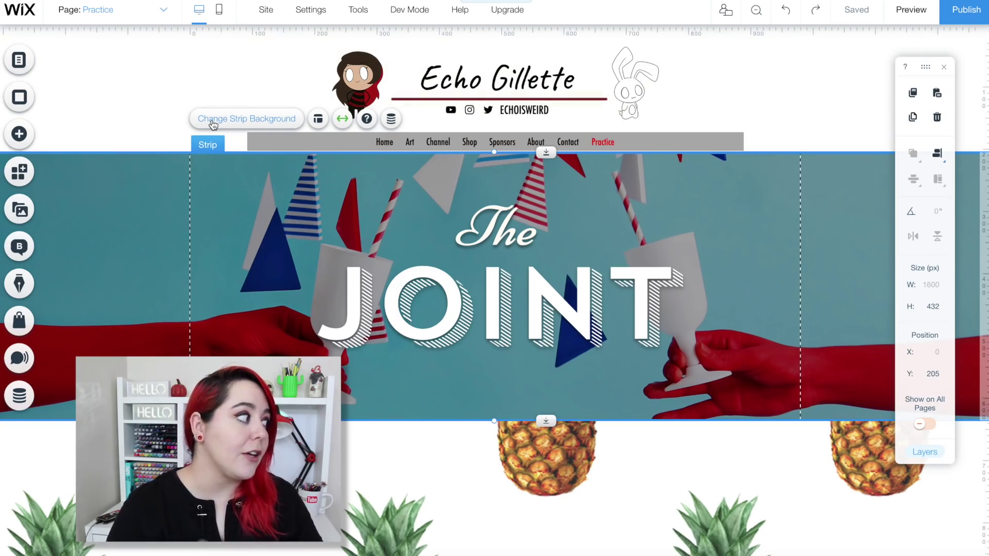
Turn the strip's background red and retitle its headings 'Practice' and 'PAGE'
{"action": "left_click", "coordinate": [213, 124]}
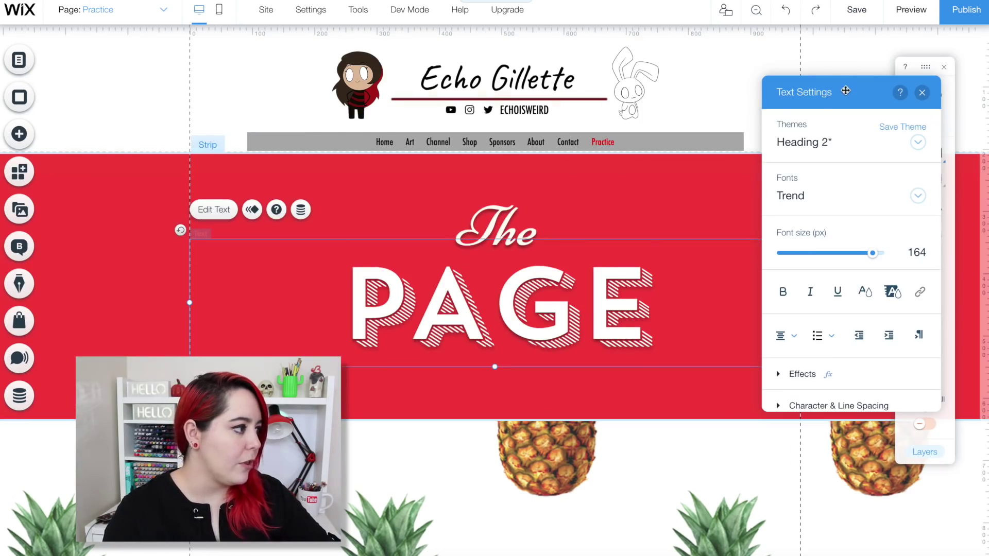
{"action": "left_click_drag", "start_coordinate": [838, 93], "coordinate": [796, 90]}
{"action": "left_click", "coordinate": [491, 225]}
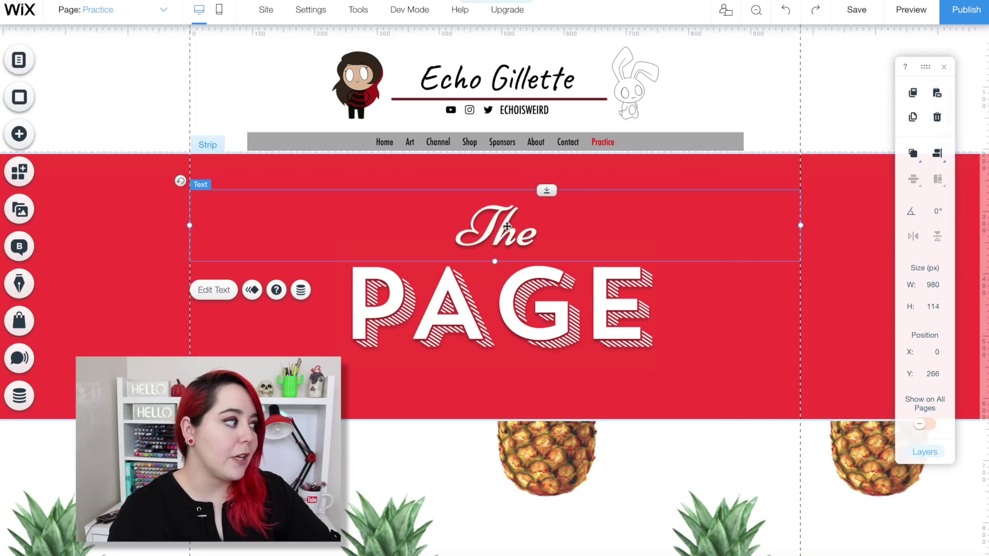
{"action": "double_click", "coordinate": [506, 226]}
{"action": "type", "text": "Practice"}
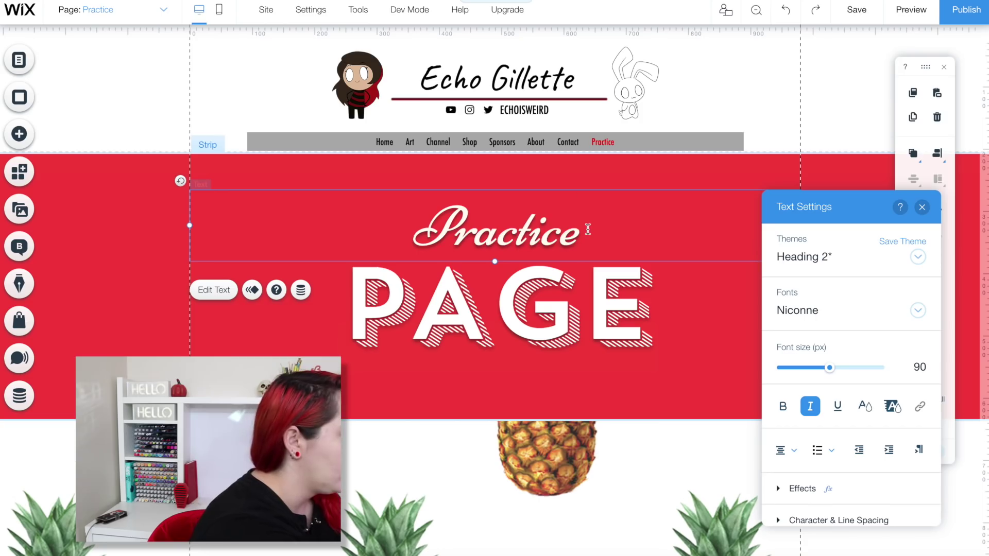
{"action": "key", "text": "BackSpace"}
{"action": "key", "text": "BackSpace"}
{"action": "type", "text": "ce"}
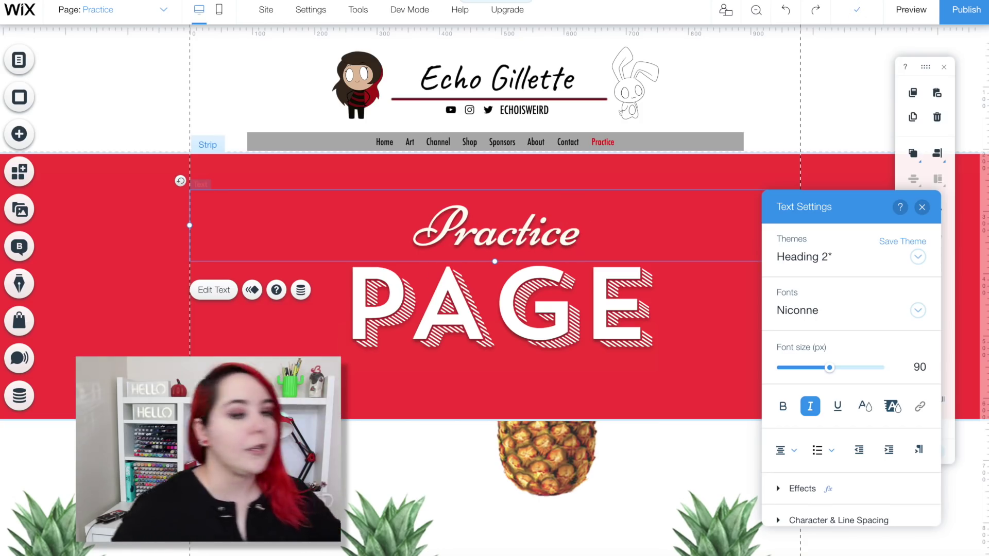
{"action": "left_click", "coordinate": [126, 170]}
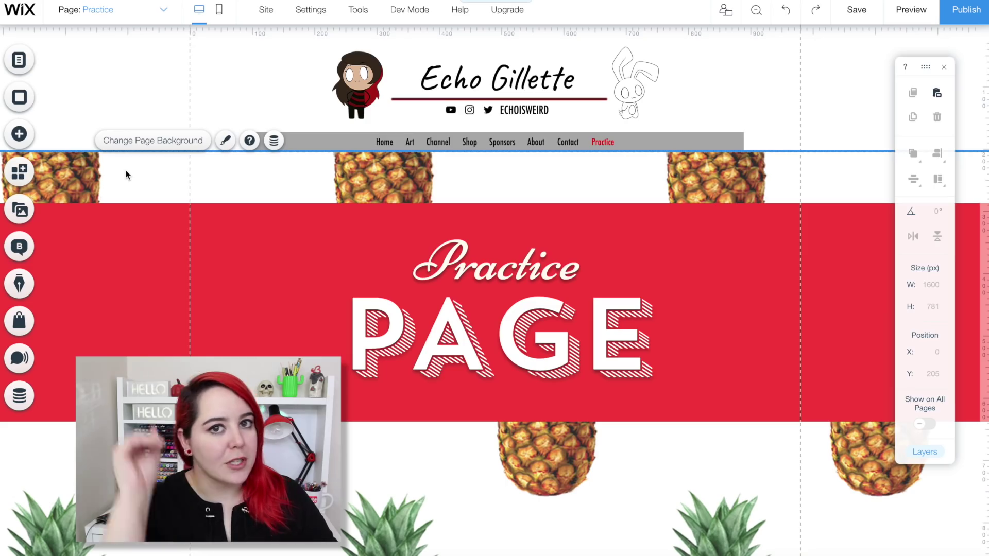
Lower the white strip's background opacity to 54% so the pineapples show faintly
{"action": "scroll", "coordinate": [126, 170], "scroll_direction": "down", "scroll_amount": 3}
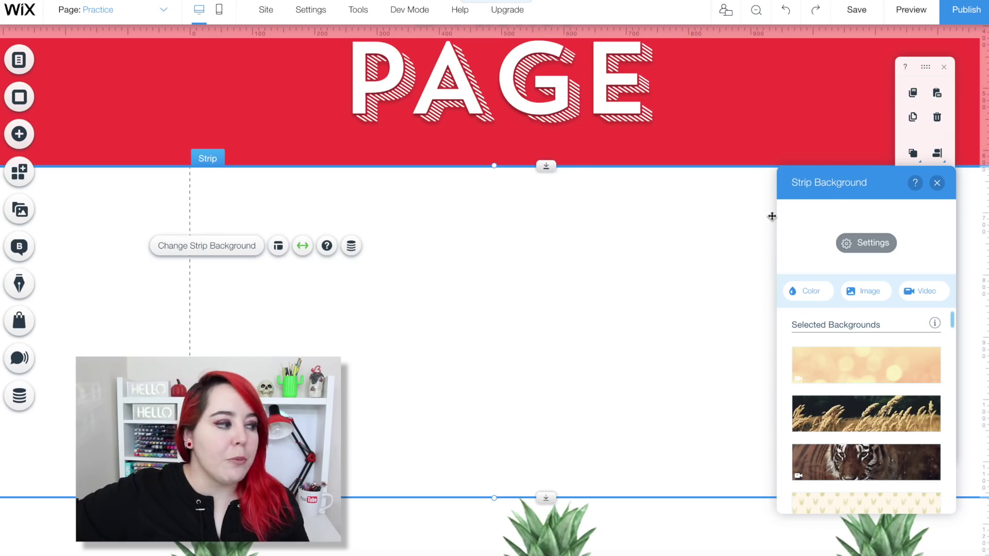
{"action": "left_click", "coordinate": [871, 247]}
{"action": "left_click_drag", "start_coordinate": [872, 269], "coordinate": [837, 276]}
{"action": "left_click", "coordinate": [442, 427]}
Reselect the translucent white strip and bring up the Add a Strip designs
{"action": "scroll", "coordinate": [442, 427], "scroll_direction": "down", "scroll_amount": 5}
{"action": "scroll", "coordinate": [443, 432], "scroll_direction": "up", "scroll_amount": 4}
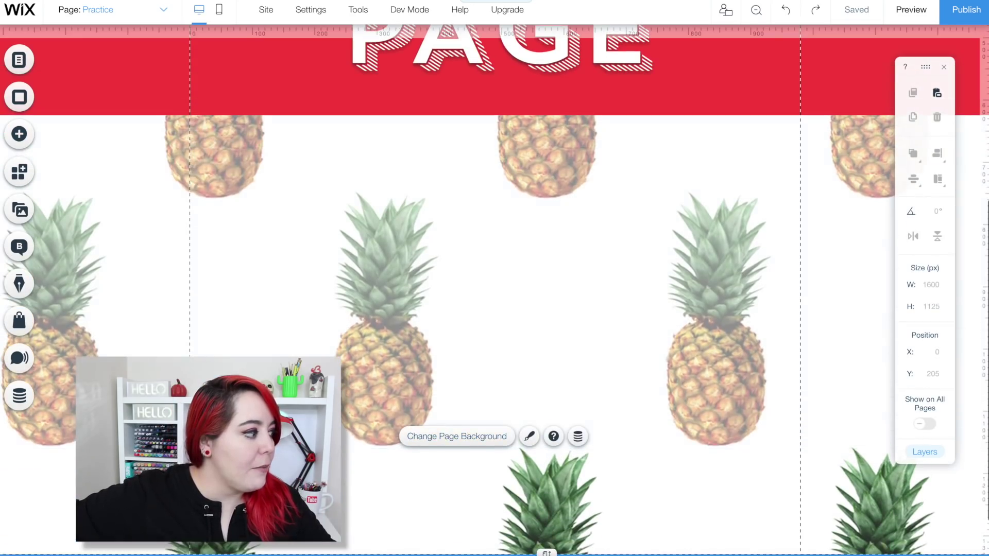
{"action": "left_click", "coordinate": [404, 362]}
{"action": "scroll", "coordinate": [242, 334], "scroll_direction": "down", "scroll_amount": 1}
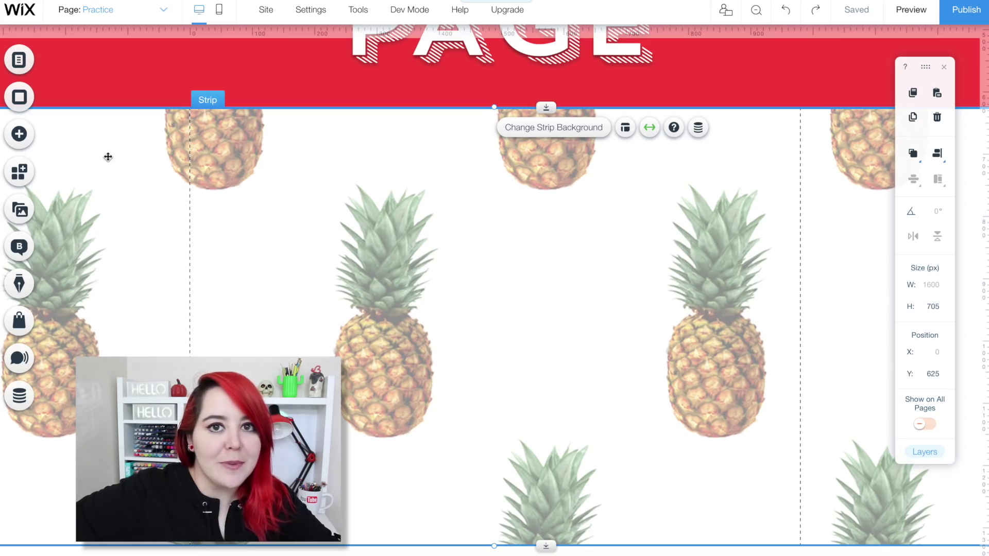
{"action": "left_click", "coordinate": [20, 135]}
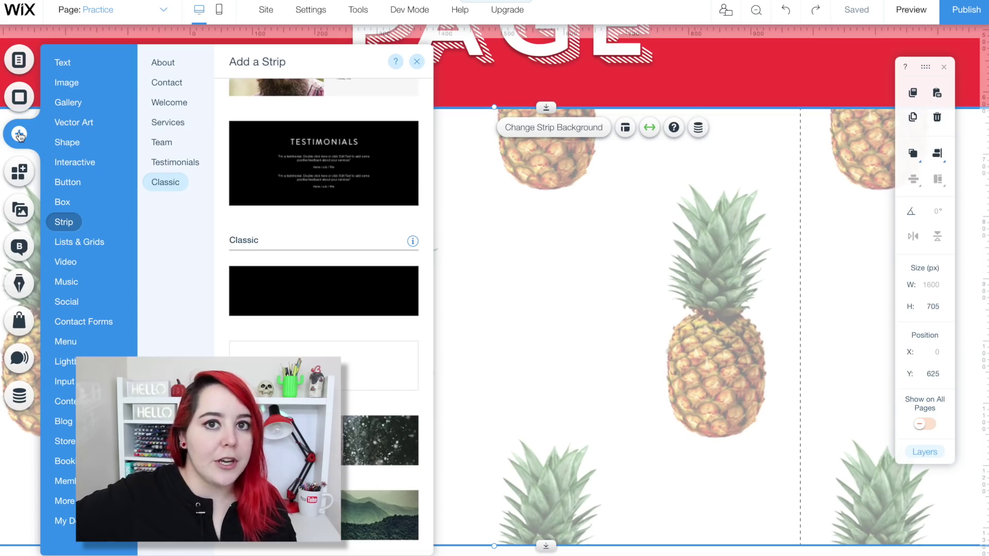
Look through the text, social and form elements, then install Wix Blog
{"action": "left_click", "coordinate": [73, 64]}
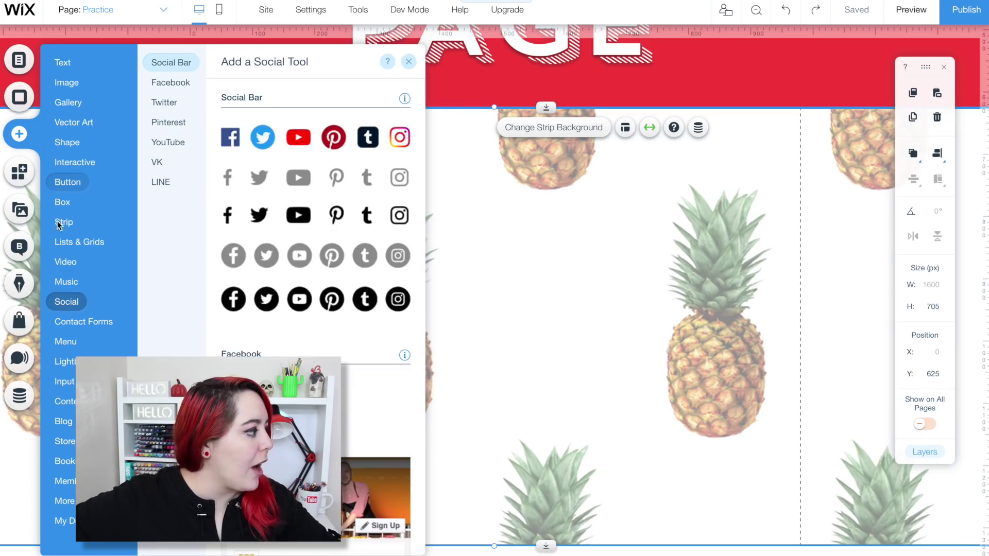
{"action": "mouse_move", "coordinate": [75, 307]}
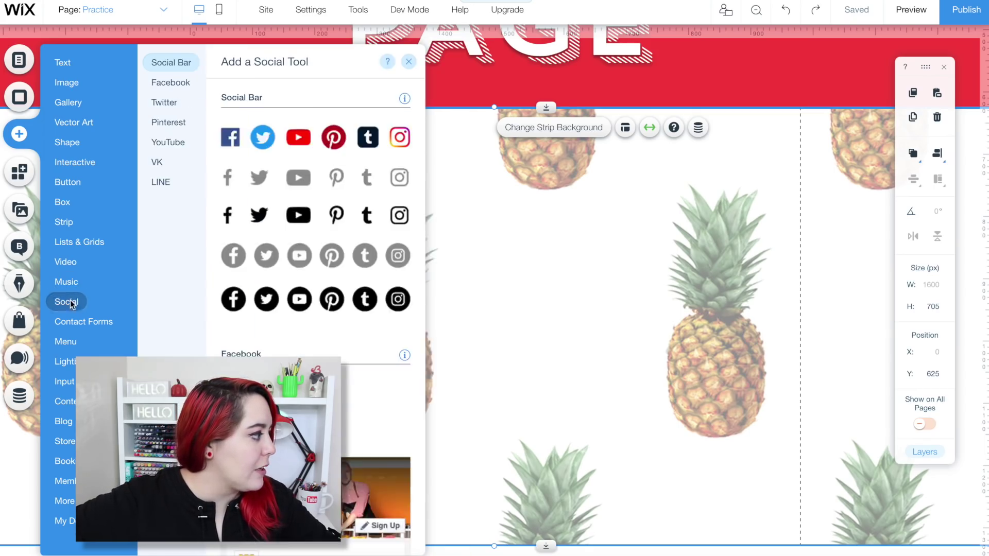
{"action": "mouse_move", "coordinate": [72, 330]}
{"action": "mouse_move", "coordinate": [63, 382]}
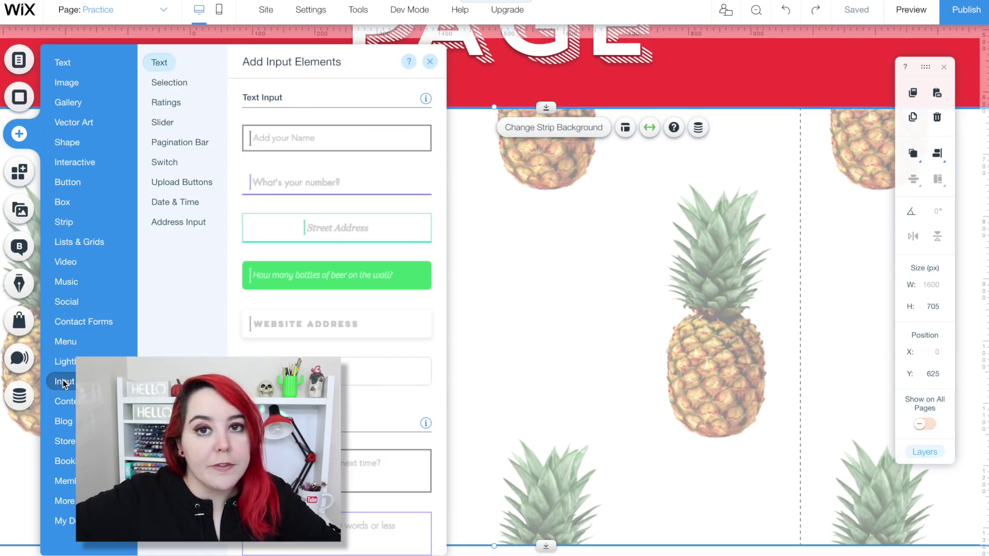
{"action": "left_click", "coordinate": [234, 235]}
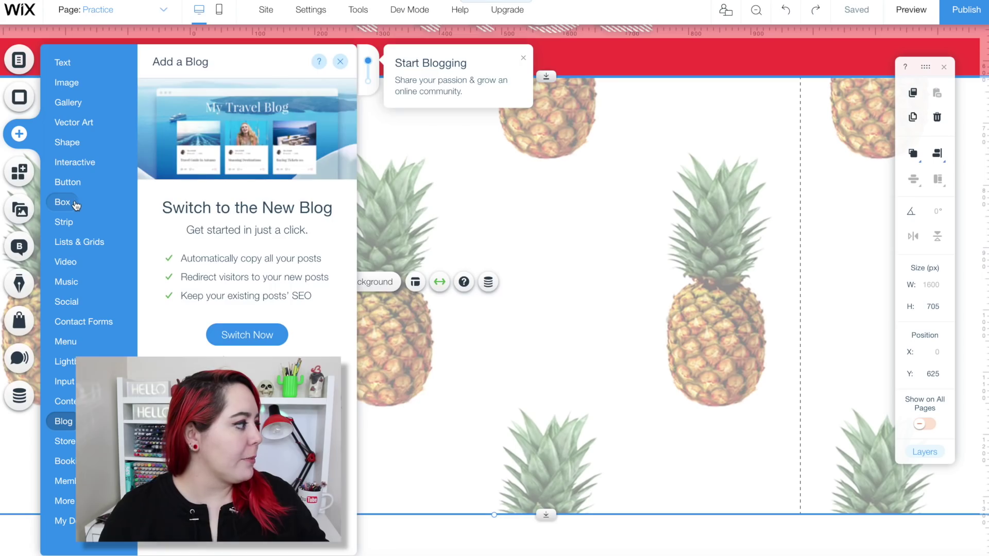
Add a container box to the page and give it a red design
{"action": "mouse_move", "coordinate": [67, 202]}
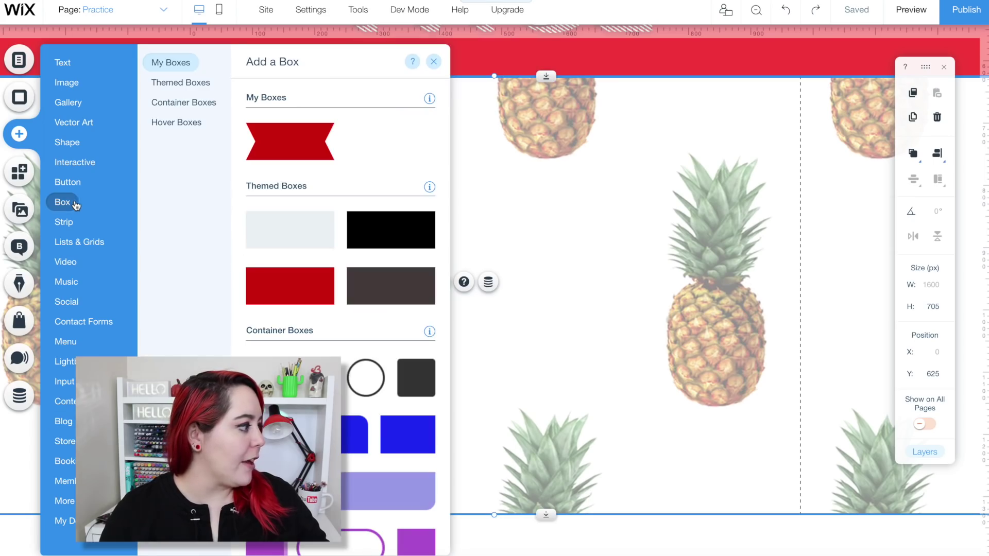
{"action": "scroll", "coordinate": [248, 265], "scroll_direction": "down", "scroll_amount": 10}
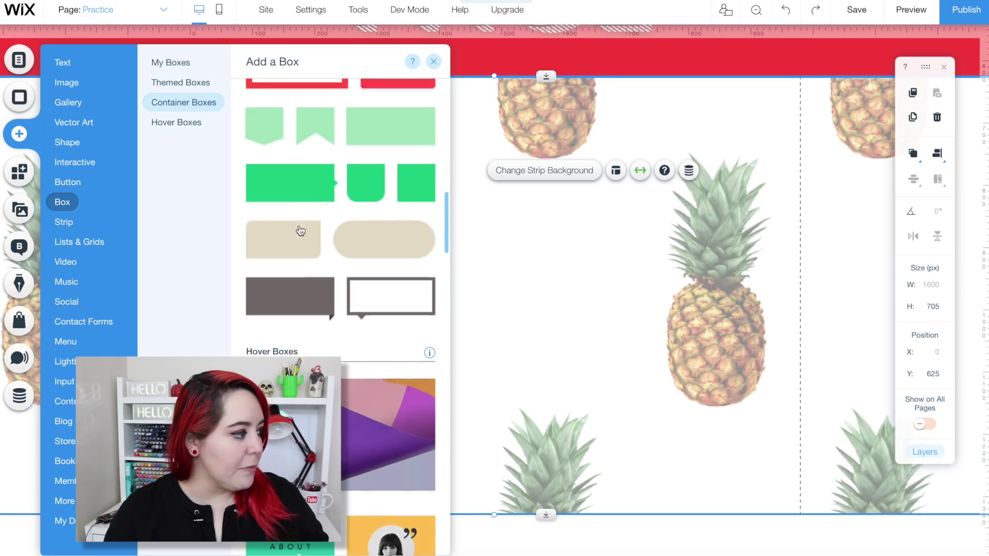
{"action": "scroll", "coordinate": [299, 230], "scroll_direction": "down", "scroll_amount": 3}
{"action": "scroll", "coordinate": [300, 230], "scroll_direction": "up", "scroll_amount": 6}
{"action": "left_click", "coordinate": [300, 229]}
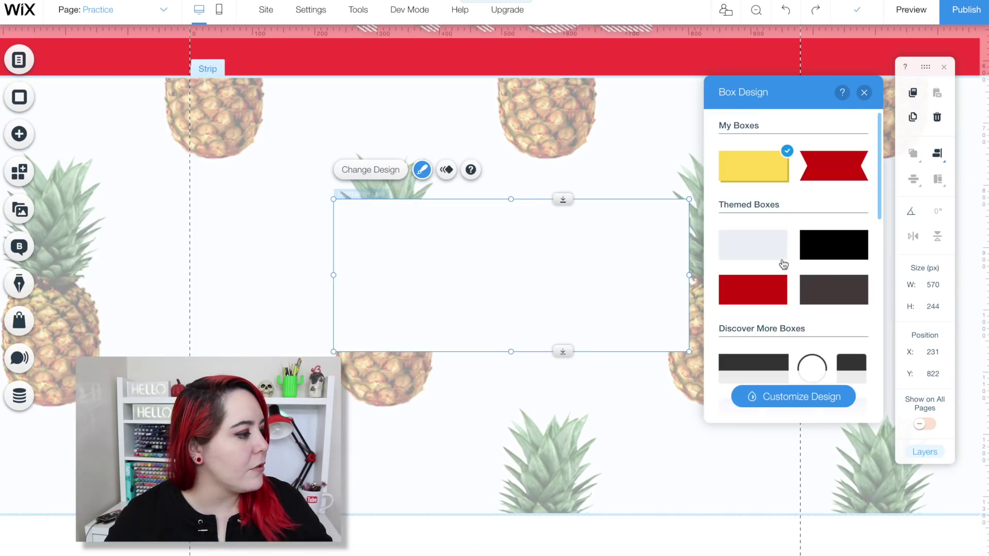
{"action": "left_click", "coordinate": [770, 284]}
Put a heart shape on the red box's top-left corner
{"action": "scroll", "coordinate": [771, 284], "scroll_direction": "down", "scroll_amount": 1}
{"action": "scroll", "coordinate": [771, 284], "scroll_direction": "down", "scroll_amount": 5}
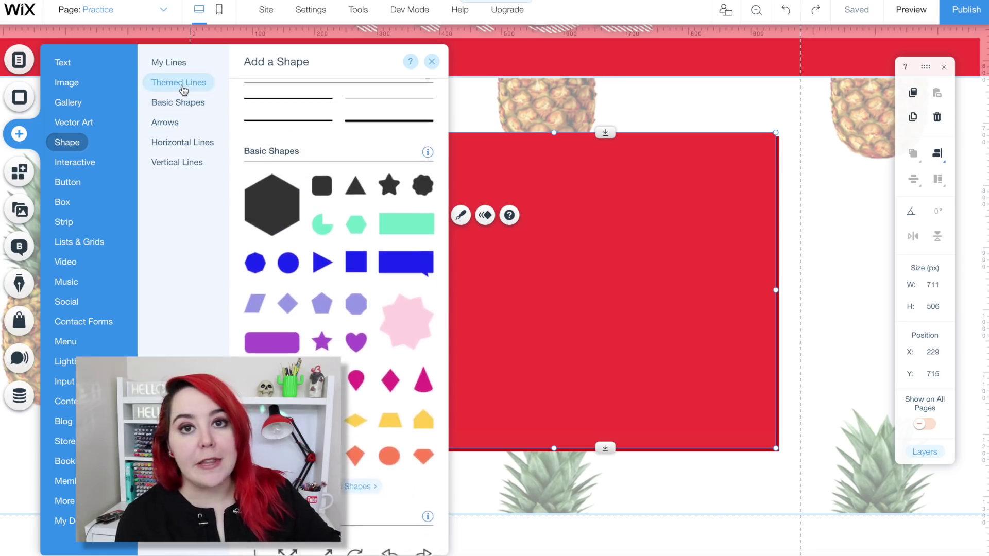
{"action": "left_click", "coordinate": [356, 367]}
{"action": "left_click_drag", "start_coordinate": [493, 301], "coordinate": [331, 195]}
Place a Tall Title on the red box and edit it to 'How to art?'
{"action": "left_click", "coordinate": [28, 132]}
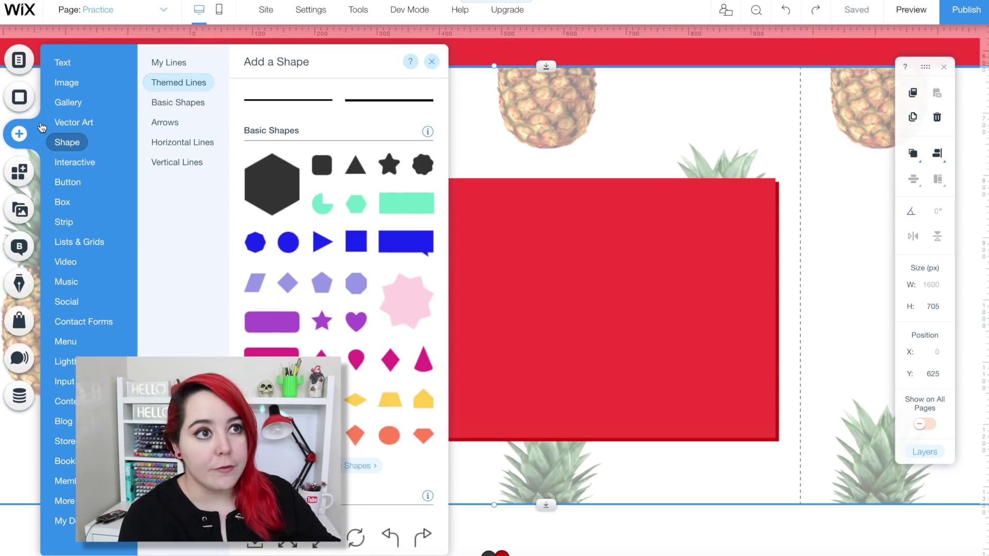
{"action": "mouse_move", "coordinate": [62, 62]}
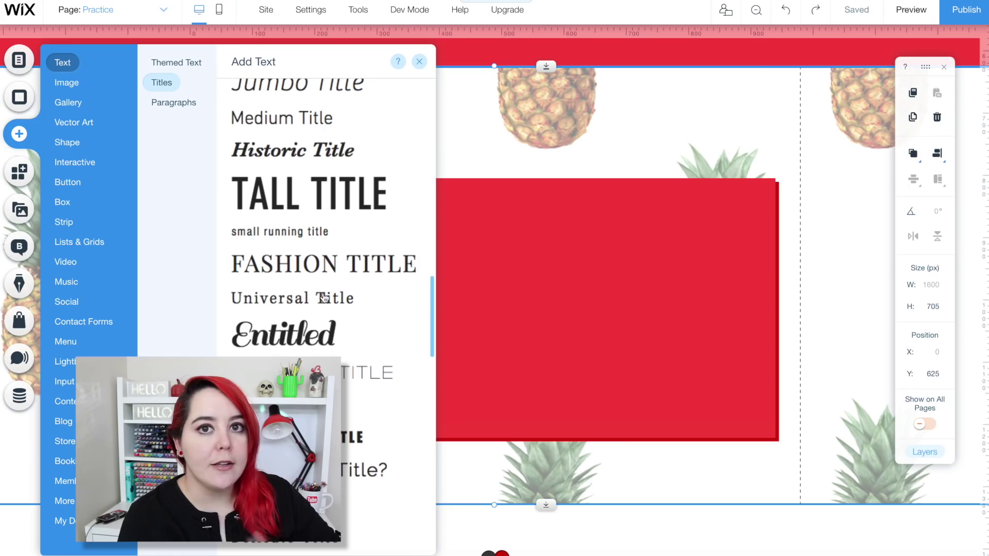
{"action": "scroll", "coordinate": [281, 242], "scroll_direction": "up", "scroll_amount": 1}
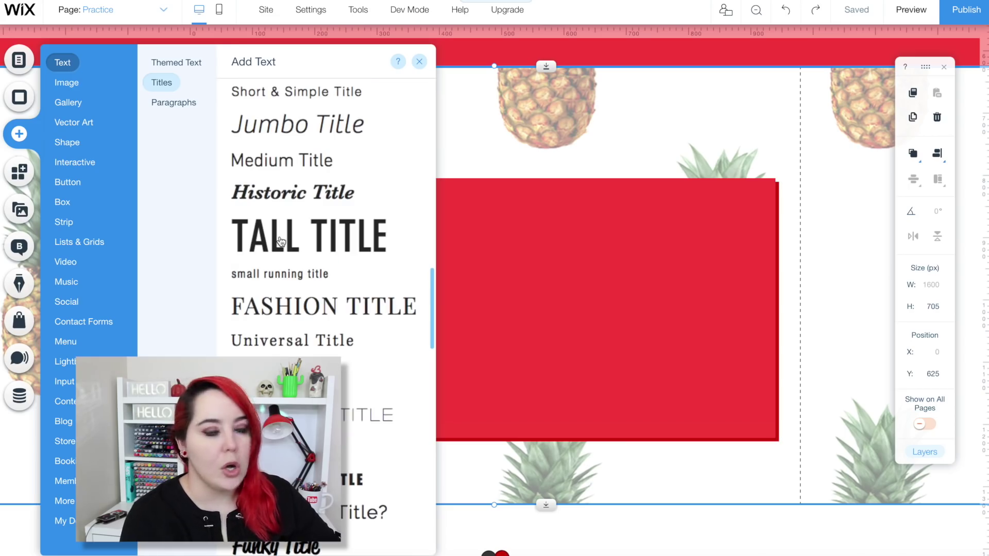
{"action": "left_click", "coordinate": [281, 241]}
{"action": "left_click", "coordinate": [484, 291]}
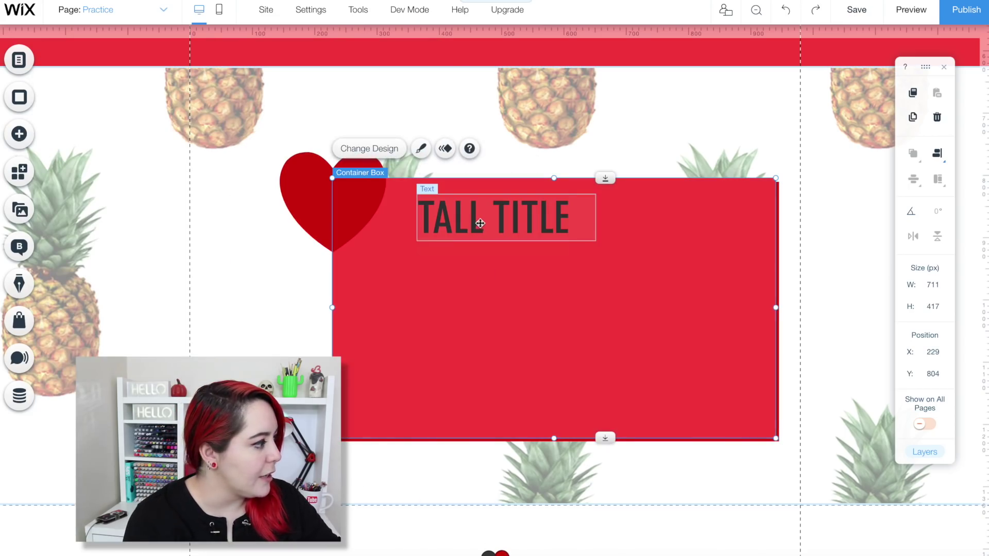
{"action": "left_click", "coordinate": [480, 223]}
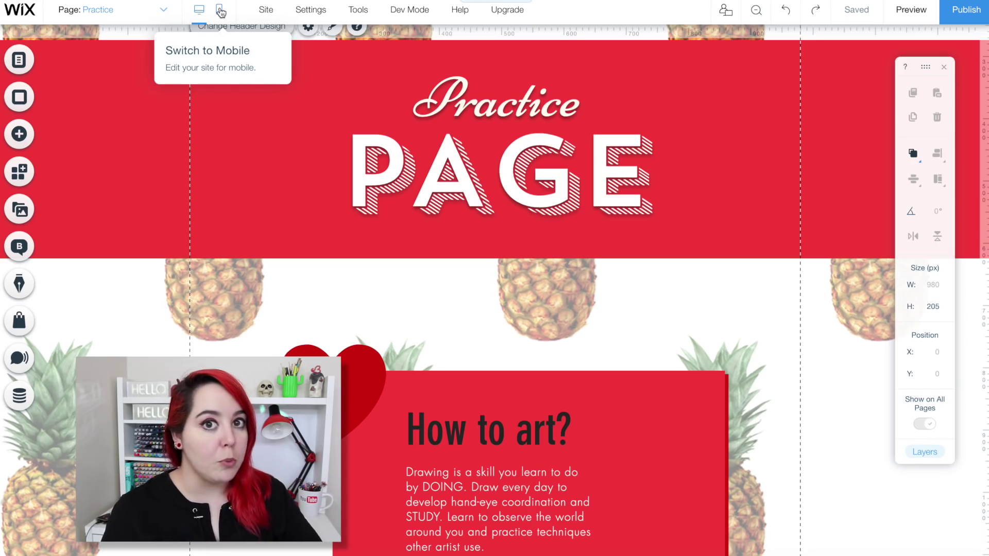
{"action": "left_click", "coordinate": [220, 12]}
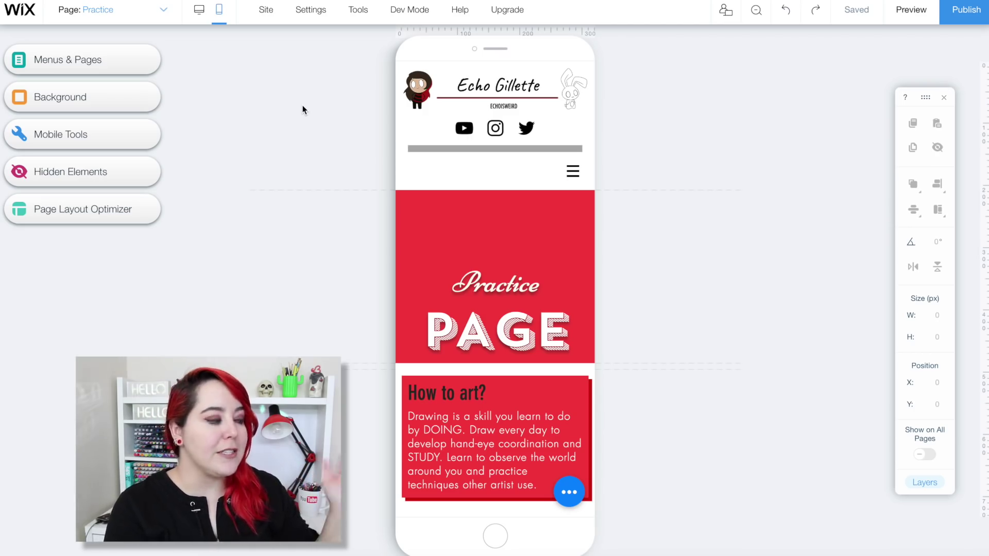
On mobile, move the Practice PAGE banner up under the header
{"action": "left_click_drag", "start_coordinate": [413, 294], "coordinate": [412, 252]}
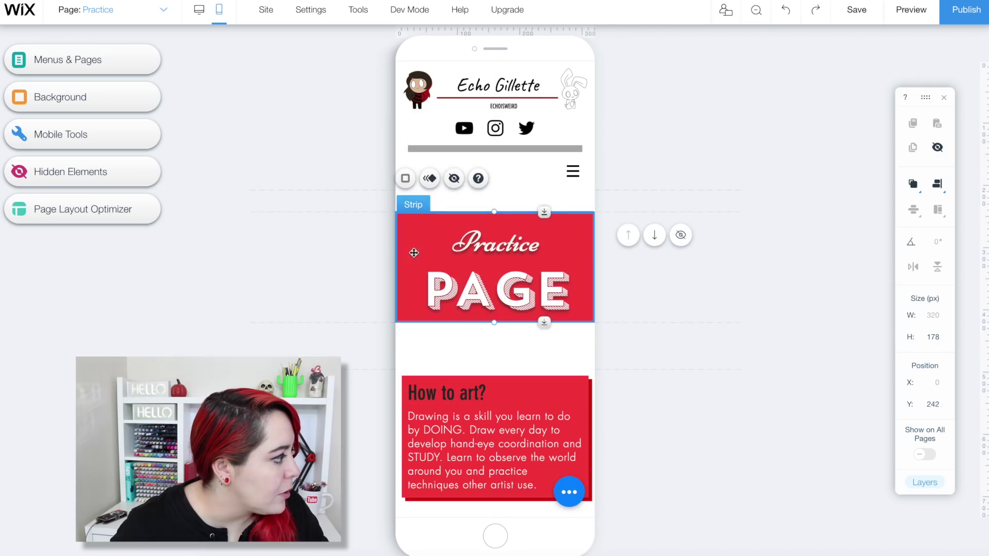
{"action": "left_click", "coordinate": [297, 266]}
{"action": "scroll", "coordinate": [297, 267], "scroll_direction": "down", "scroll_amount": 1}
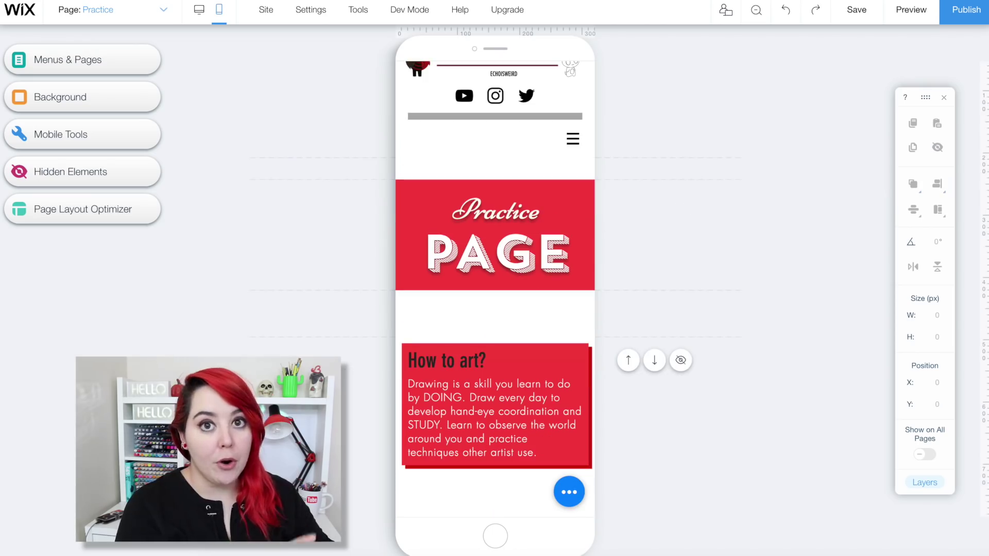
{"action": "scroll", "coordinate": [495, 309], "scroll_direction": "down", "scroll_amount": 5}
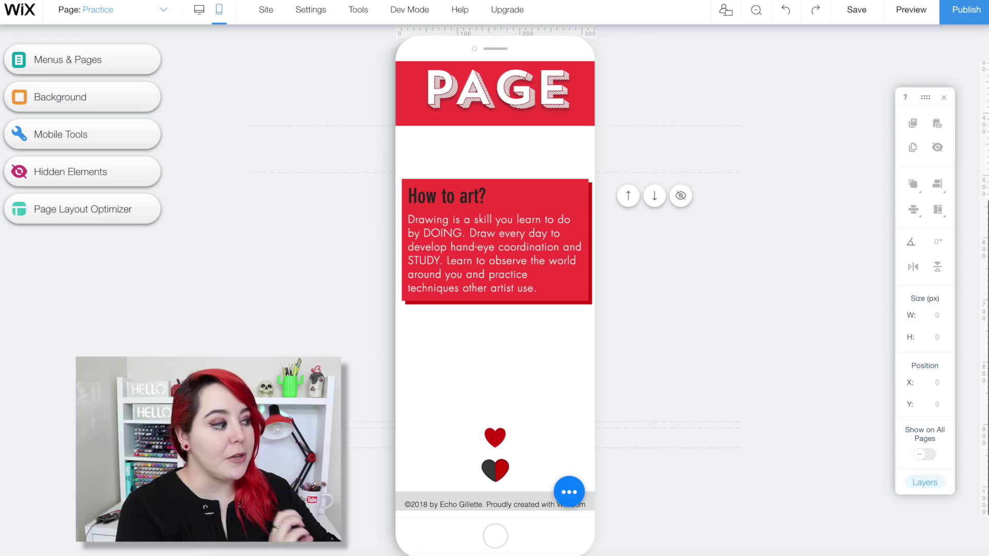
Drag the heart up under the banner and delete the extra strip around the box
{"action": "left_click", "coordinate": [495, 435]}
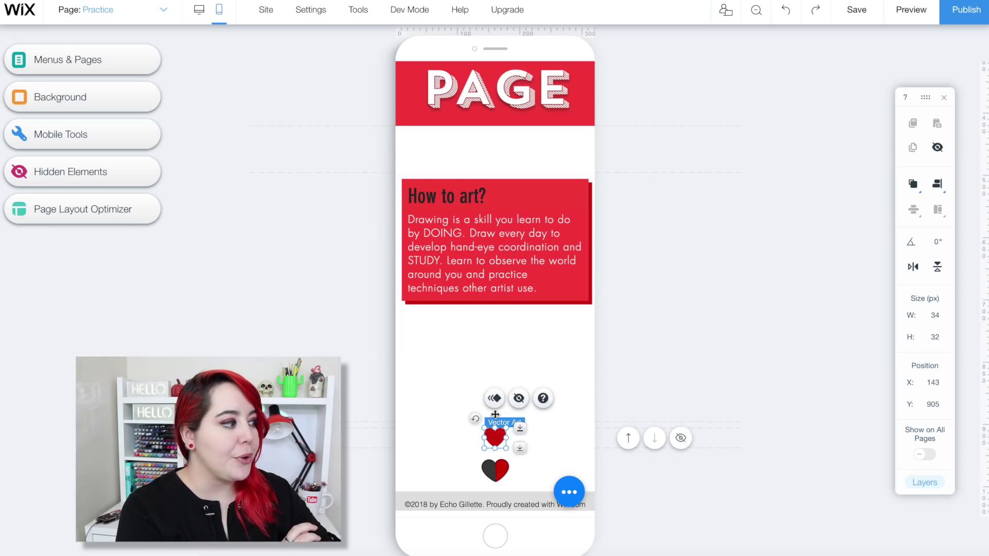
{"action": "left_click_drag", "start_coordinate": [494, 435], "coordinate": [495, 176]}
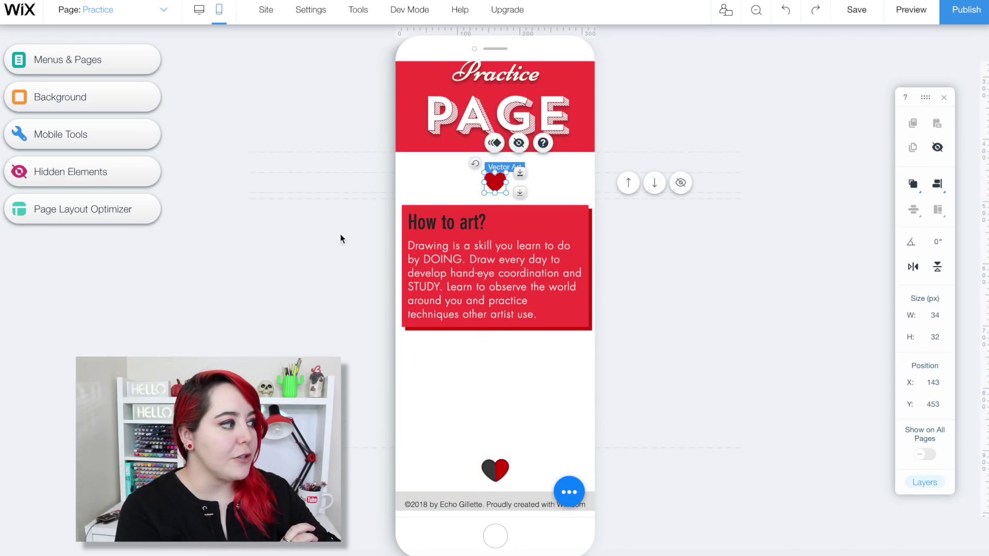
{"action": "scroll", "coordinate": [426, 287], "scroll_direction": "up", "scroll_amount": 5}
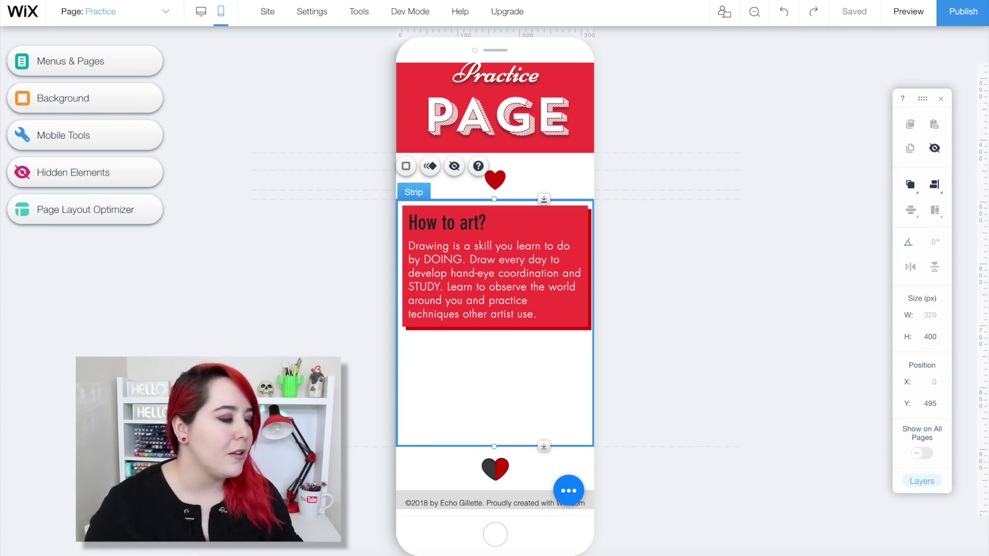
{"action": "key", "text": "Delete"}
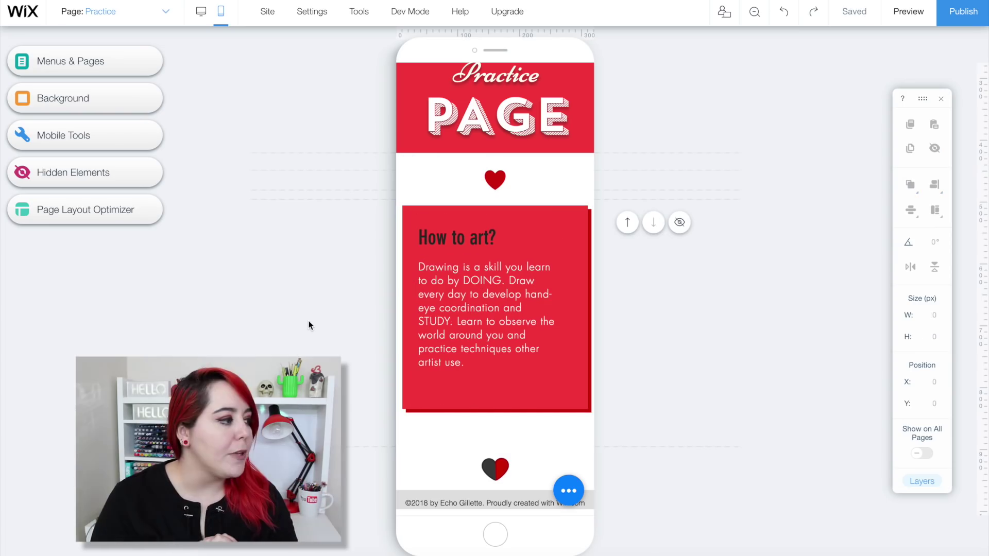
Return to desktop editing and scroll through the Practice page's How to art? section
{"action": "left_click", "coordinate": [201, 15]}
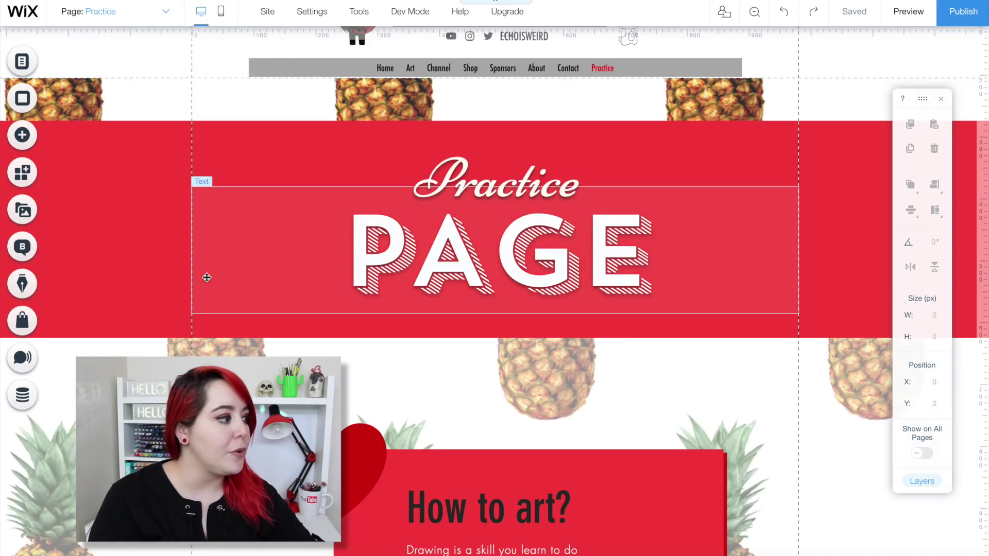
{"action": "scroll", "coordinate": [206, 277], "scroll_direction": "down", "scroll_amount": 5}
{"action": "scroll", "coordinate": [207, 277], "scroll_direction": "up", "scroll_amount": 6}
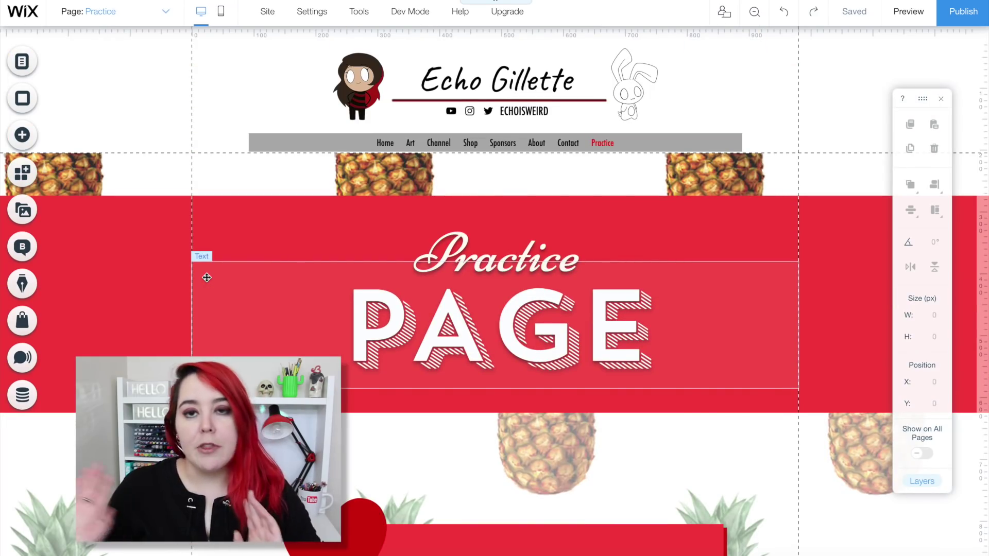
{"action": "scroll", "coordinate": [207, 277], "scroll_direction": "down", "scroll_amount": 5}
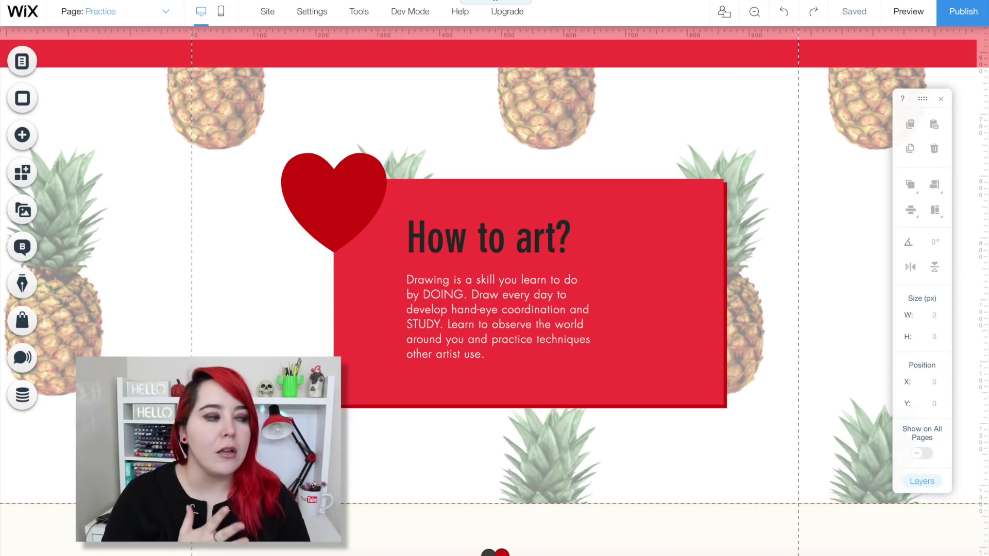